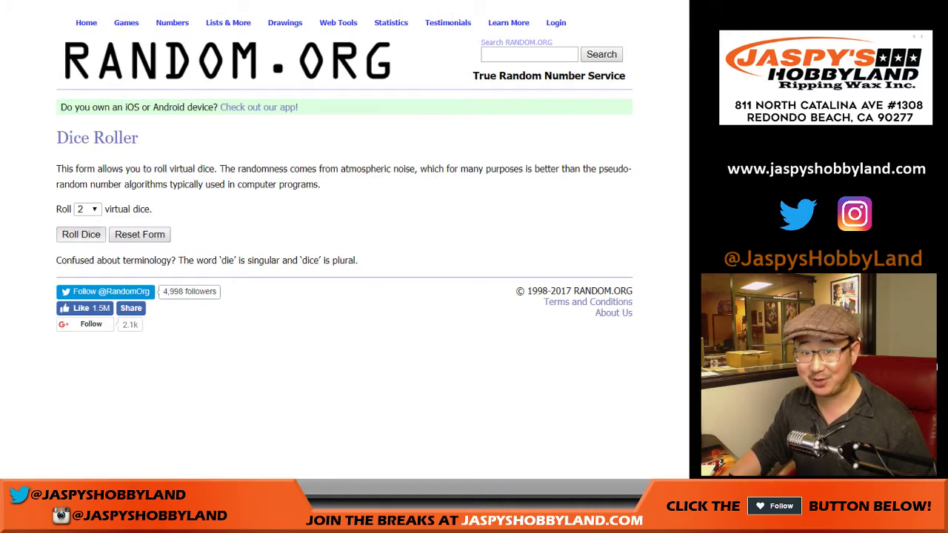
Step: Roll two virtual dice and randomize the list of participant names nine times in the List Randomizer
click(81, 235)
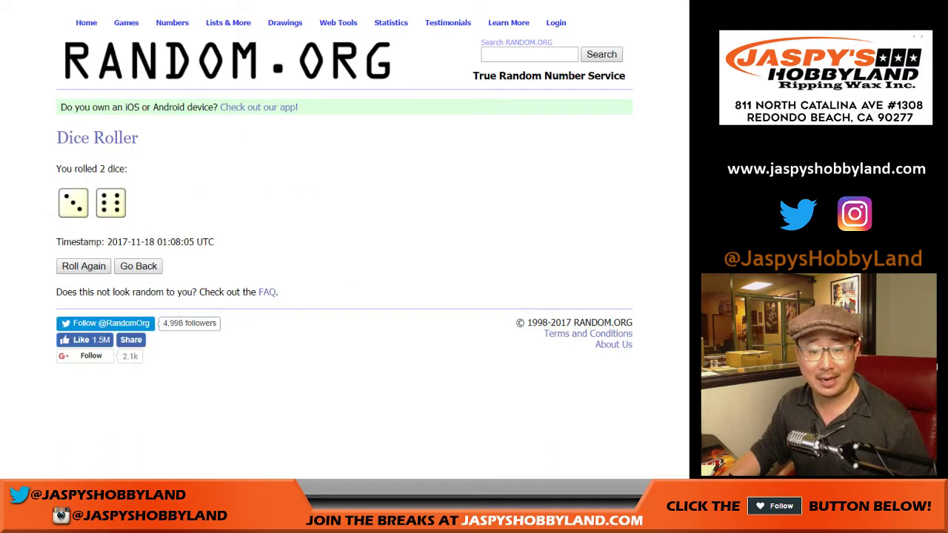
key(ctrl+Tab)
click(81, 406)
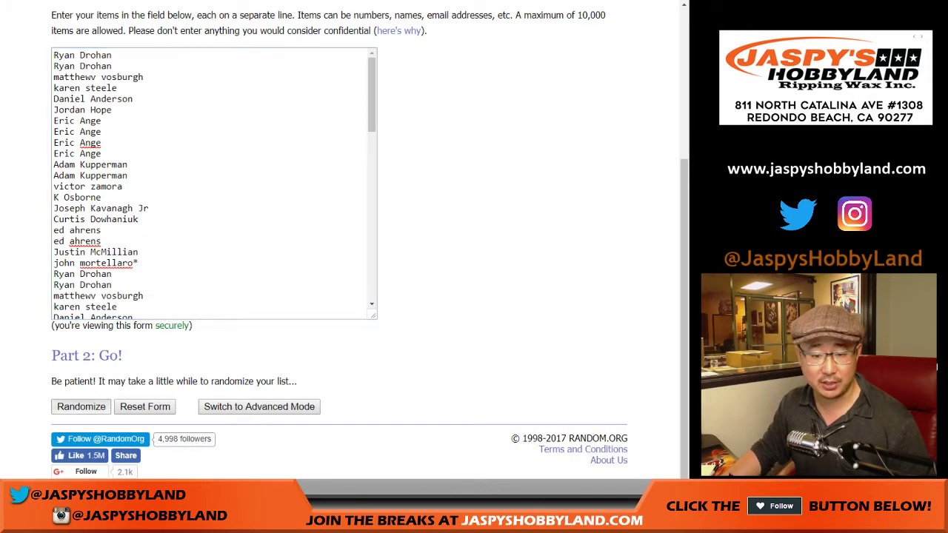
key(End)
click(70, 432)
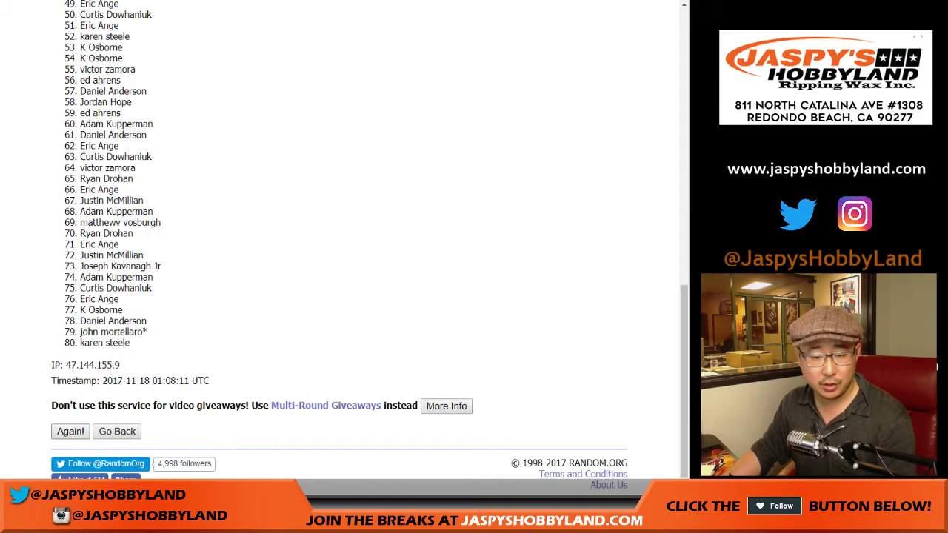
key(End)
click(71, 432)
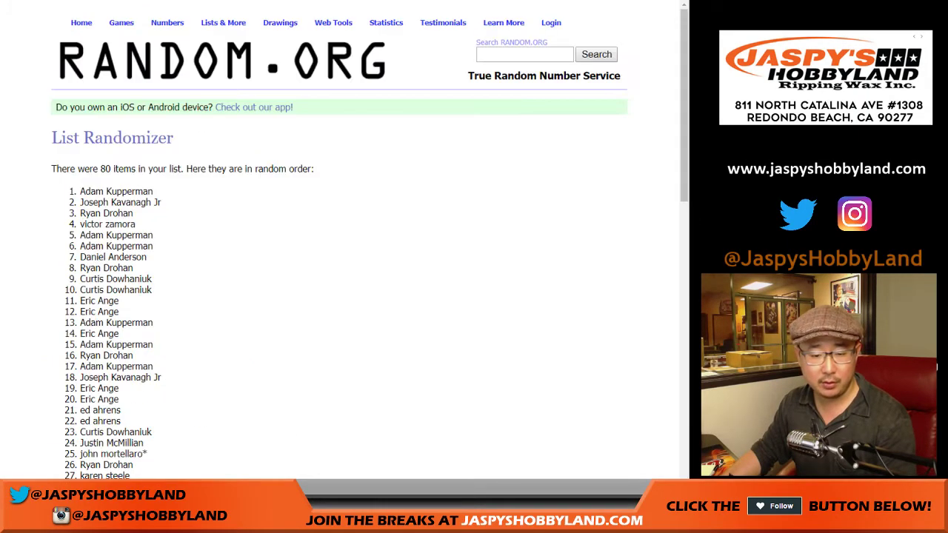
scroll(70, 431, down, 15)
click(70, 430)
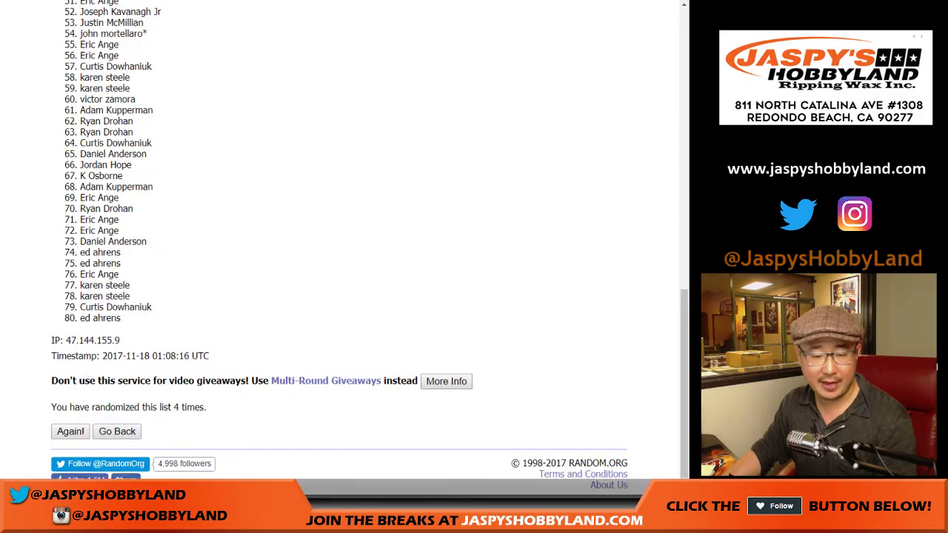
click(70, 431)
click(70, 431)
scroll(333, 244, up, 7)
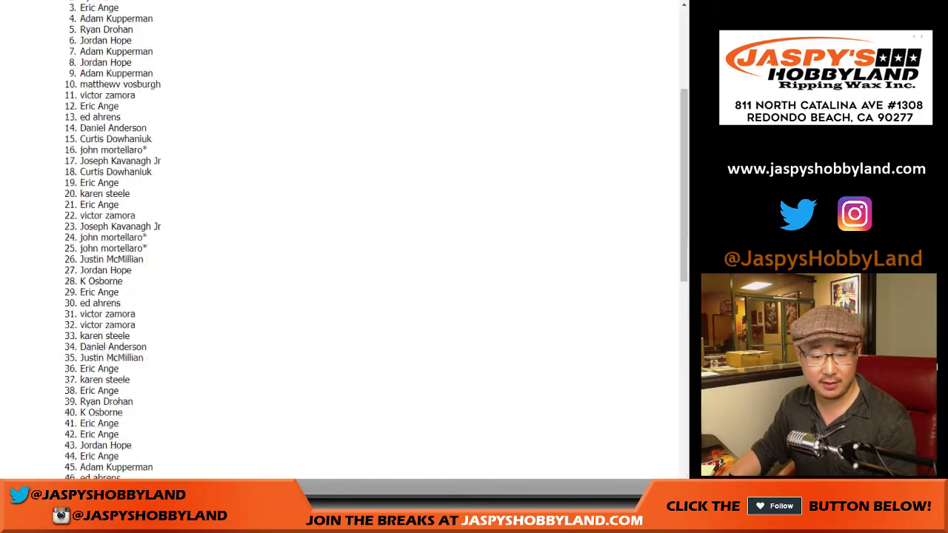
scroll(333, 244, down, 8)
click(70, 431)
click(71, 431)
click(71, 431)
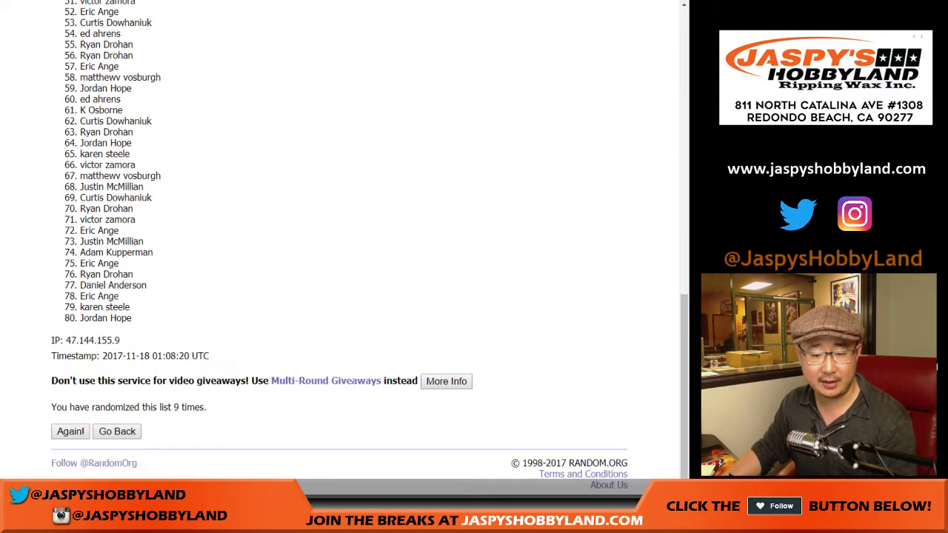
click(70, 431)
Step: Copy all 80 randomized participant names into column A of the Google Sheets spreadsheet, starting at A1
drag(80, 191, 134, 293)
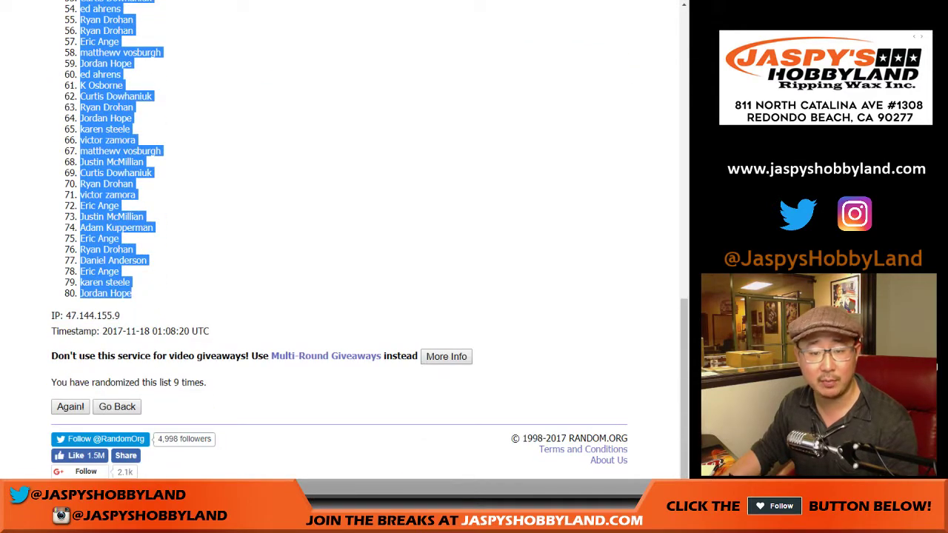
click(111, 1)
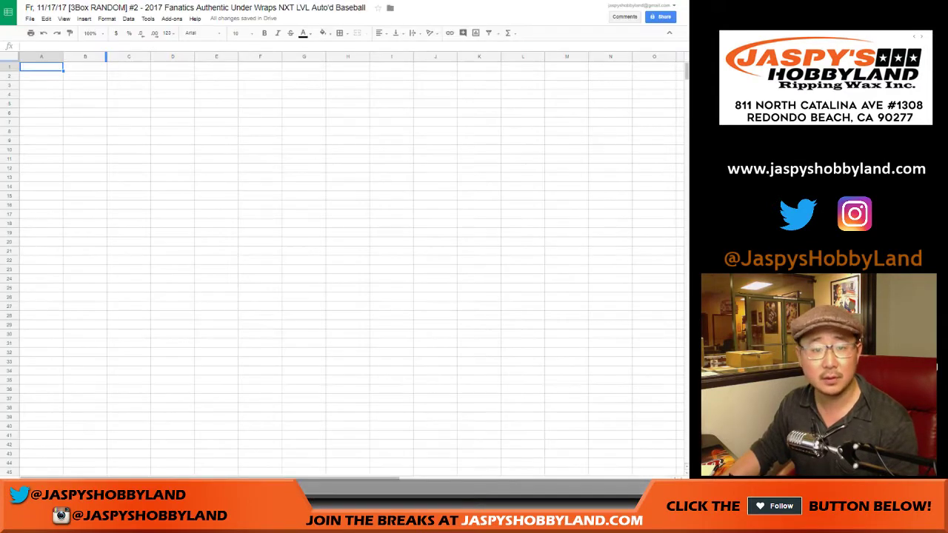
right_click(46, 66)
click(67, 98)
Step: Return to RANDOM.ORG and randomize the 80-item list of baseball players nine times
key(alt+Tab)
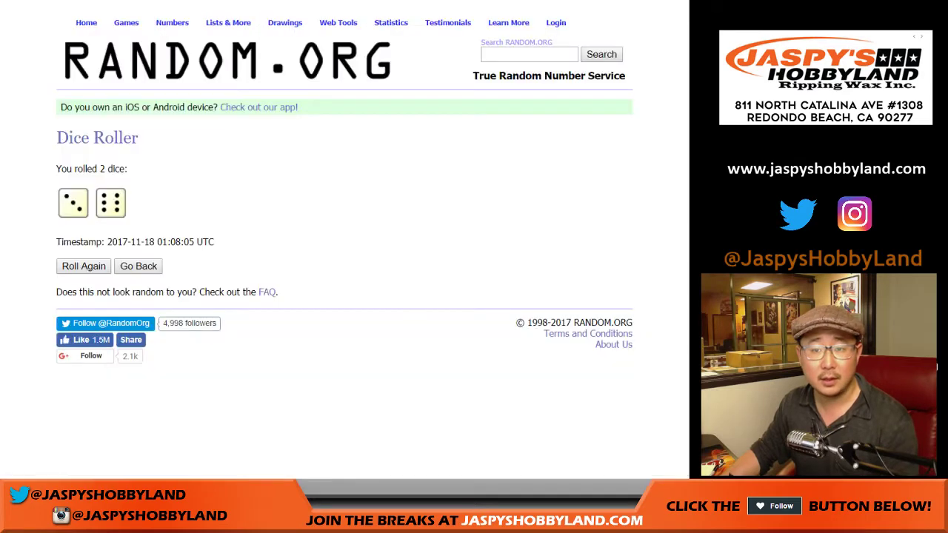
key(ctrl+Tab)
scroll(344, 244, down, 2)
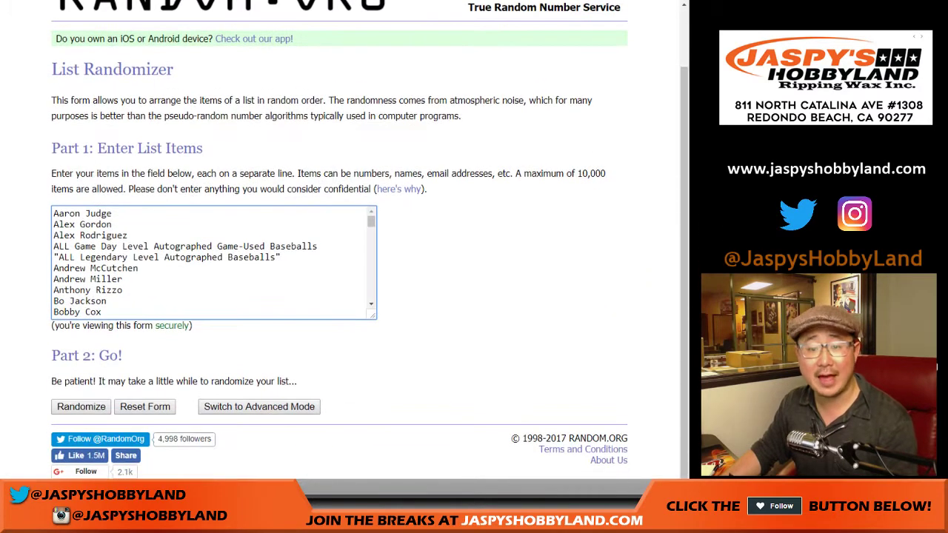
click(81, 407)
drag(92, 170, 168, 170)
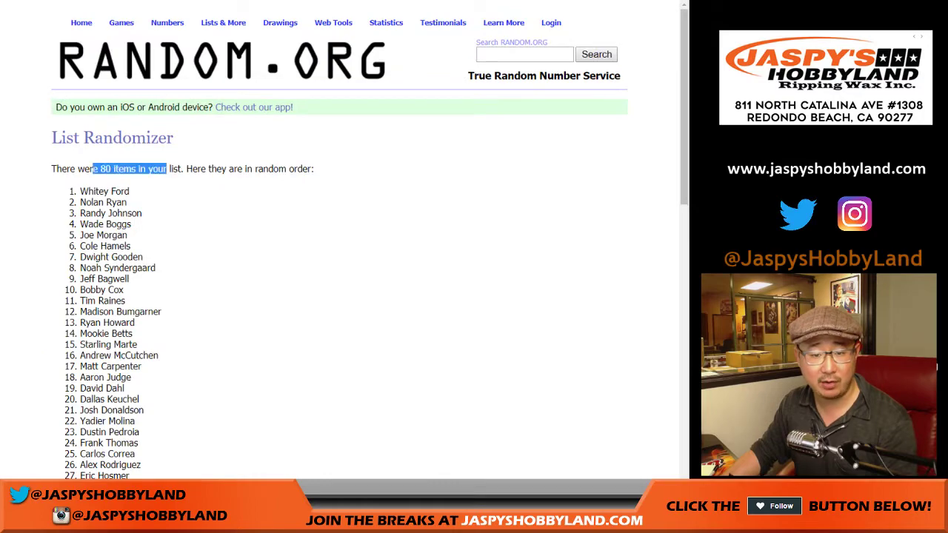
click(169, 170)
scroll(74, 407, down, 10)
click(70, 404)
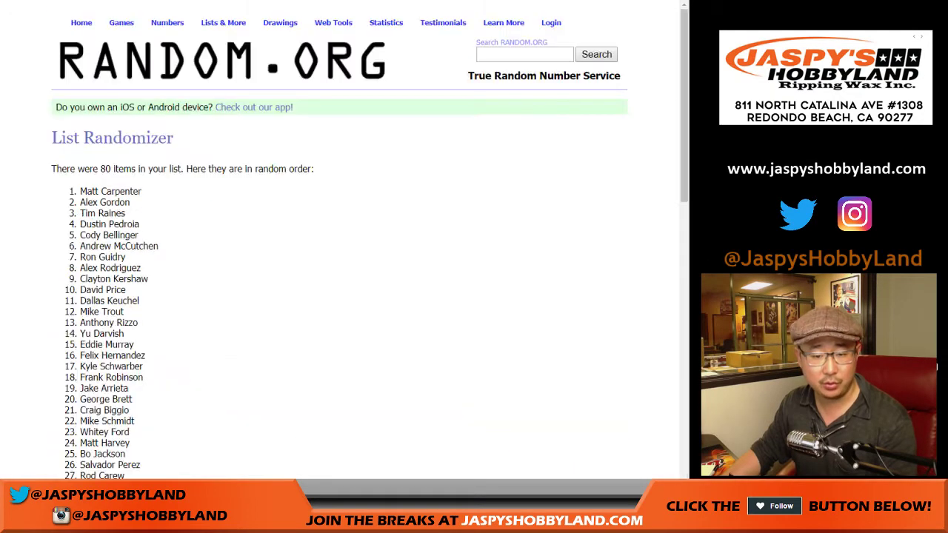
scroll(74, 407, down, 10)
click(70, 431)
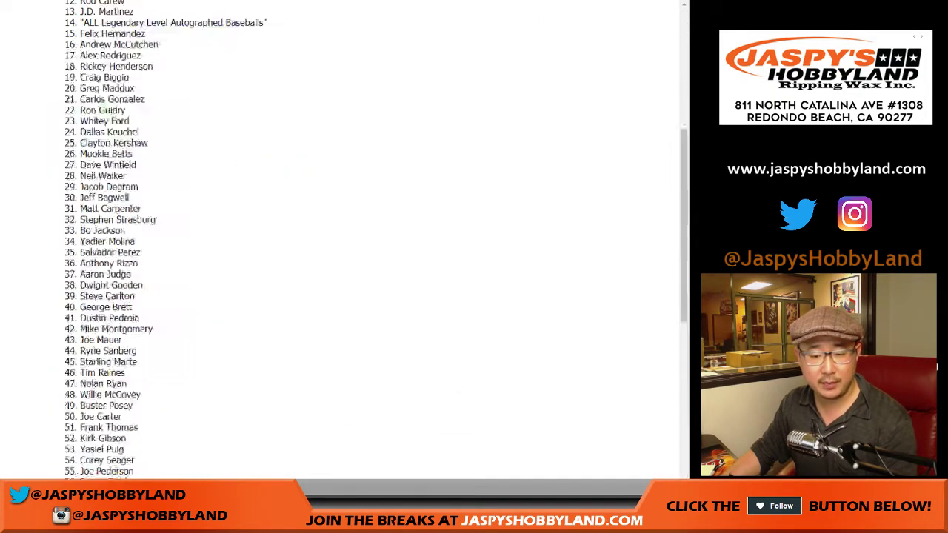
scroll(340, 267, down, 10)
click(71, 430)
scroll(70, 431, down, 10)
click(70, 431)
scroll(71, 431, down, 10)
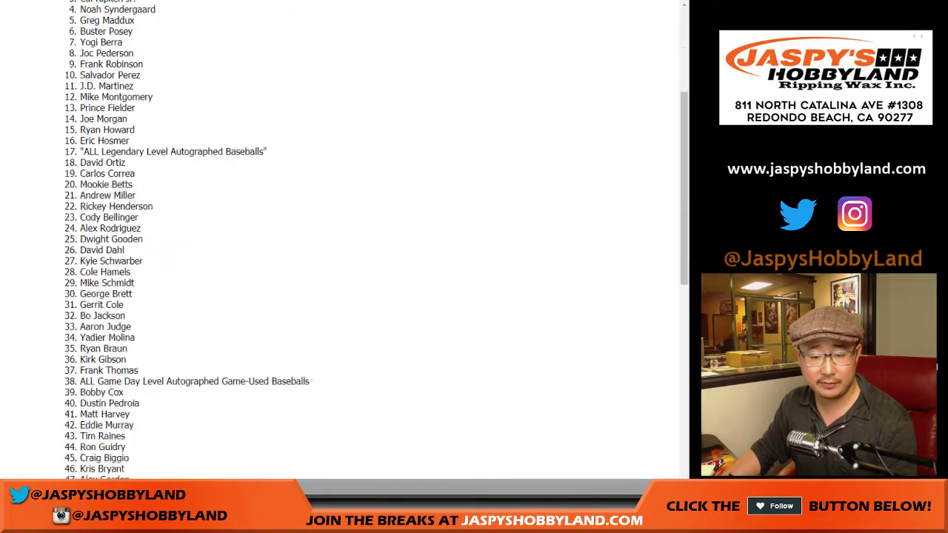
click(71, 431)
scroll(70, 431, down, 10)
click(70, 431)
scroll(71, 431, down, 10)
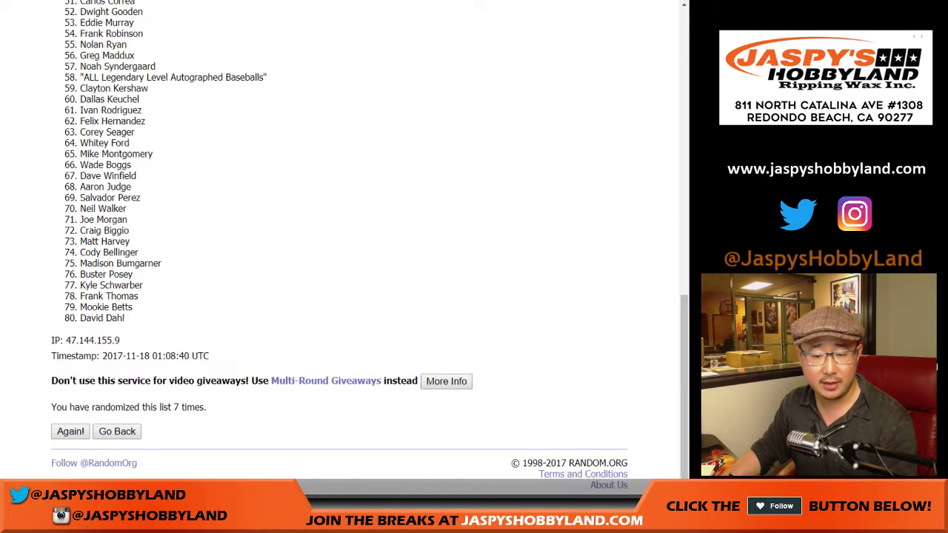
click(70, 431)
scroll(340, 267, down, 10)
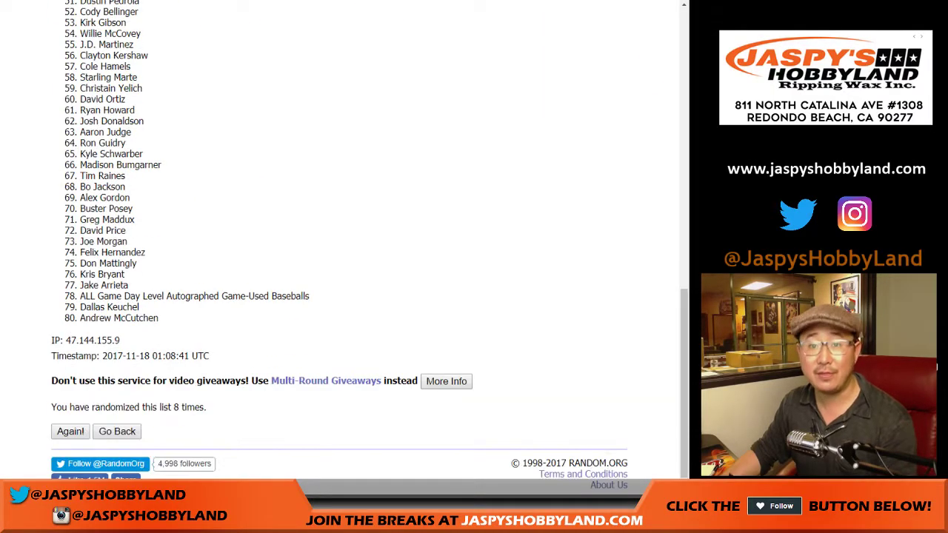
click(70, 430)
scroll(340, 266, down, 10)
drag(161, 407, 206, 408)
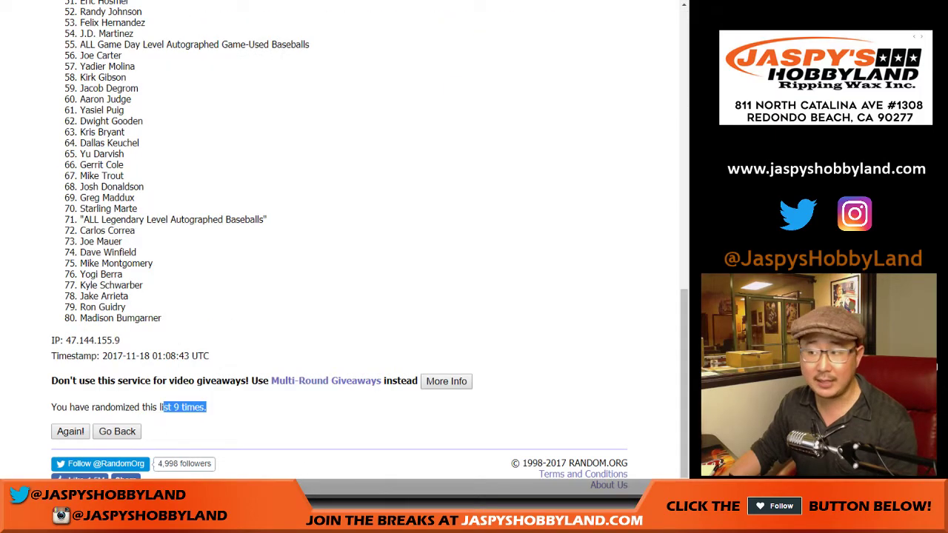
click(215, 408)
scroll(340, 267, up, 10)
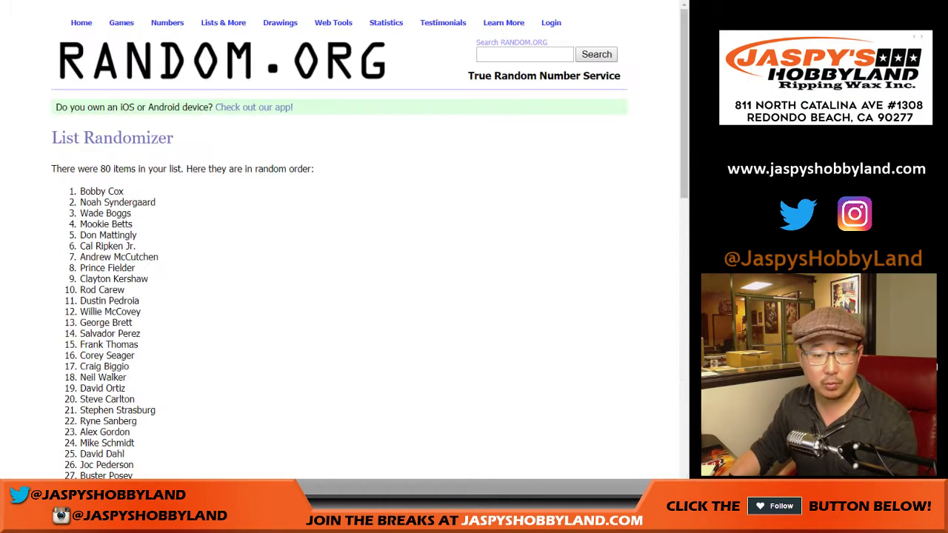
Step: Copy the entire randomized player list into column B of the Google Sheets spreadsheet, starting at B1
drag(80, 190, 162, 294)
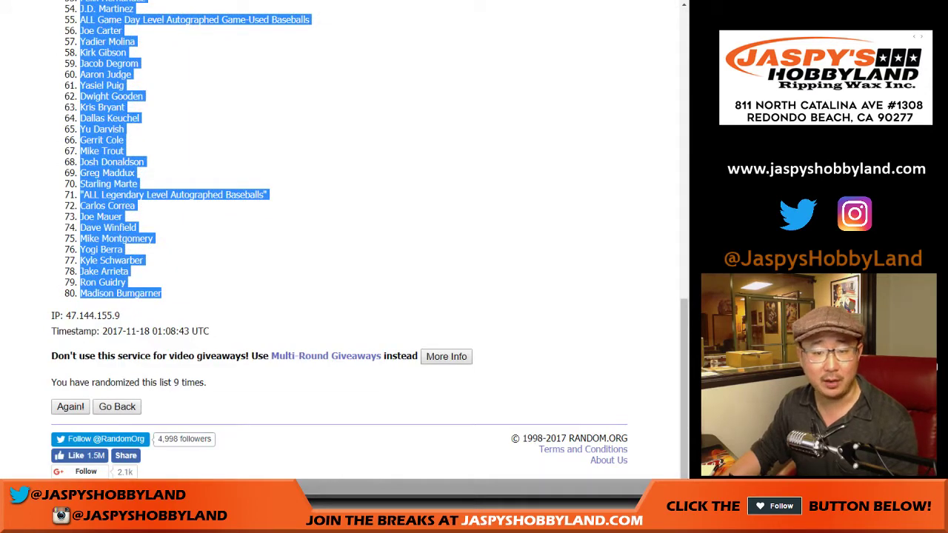
key(ctrl+Tab)
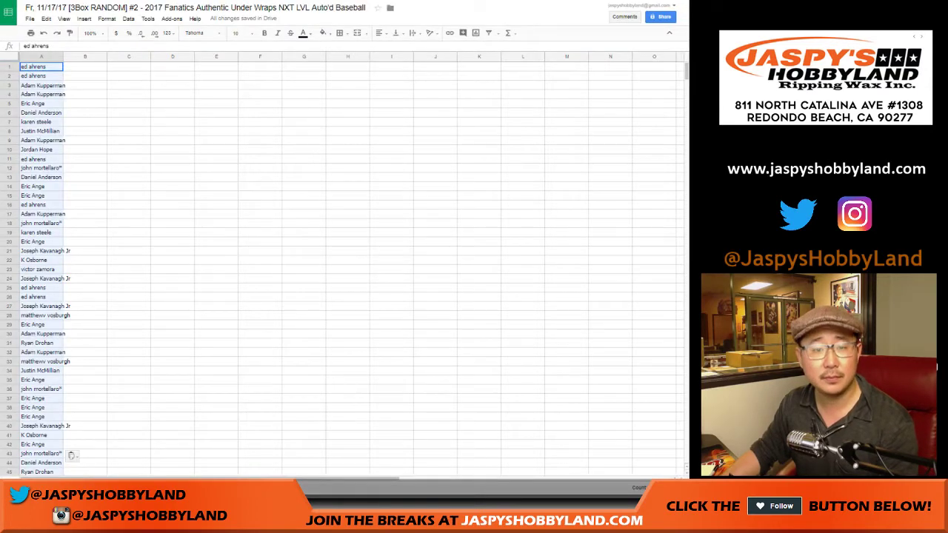
click(87, 66)
right_click(87, 66)
click(102, 95)
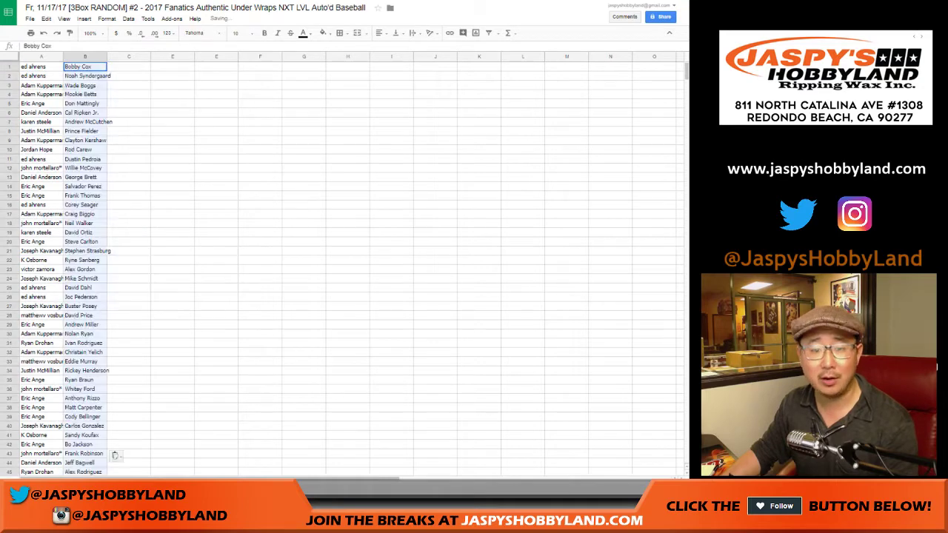
Step: Format the whole sheet in Helvetica Neue at size 24 and fit the widths of columns A and B to their contents
click(9, 56)
click(202, 34)
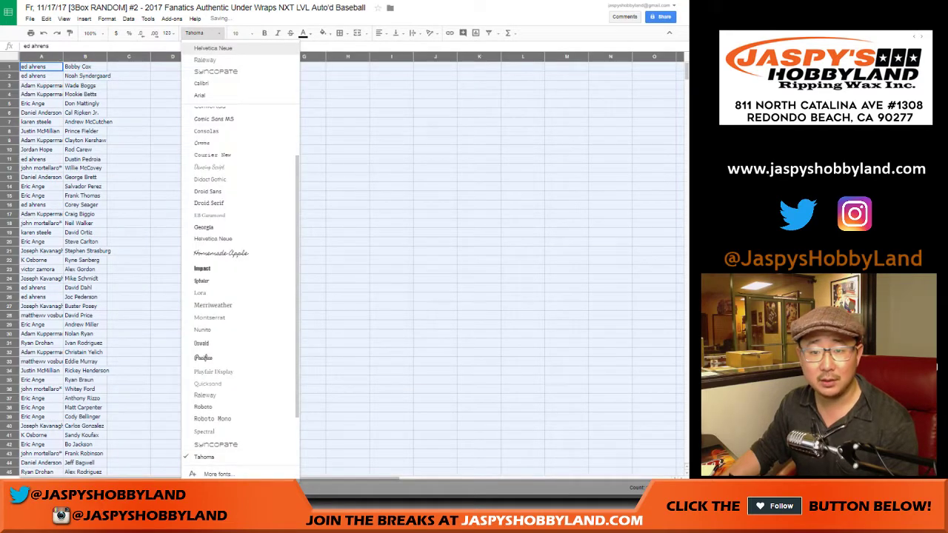
click(212, 48)
click(240, 34)
click(238, 152)
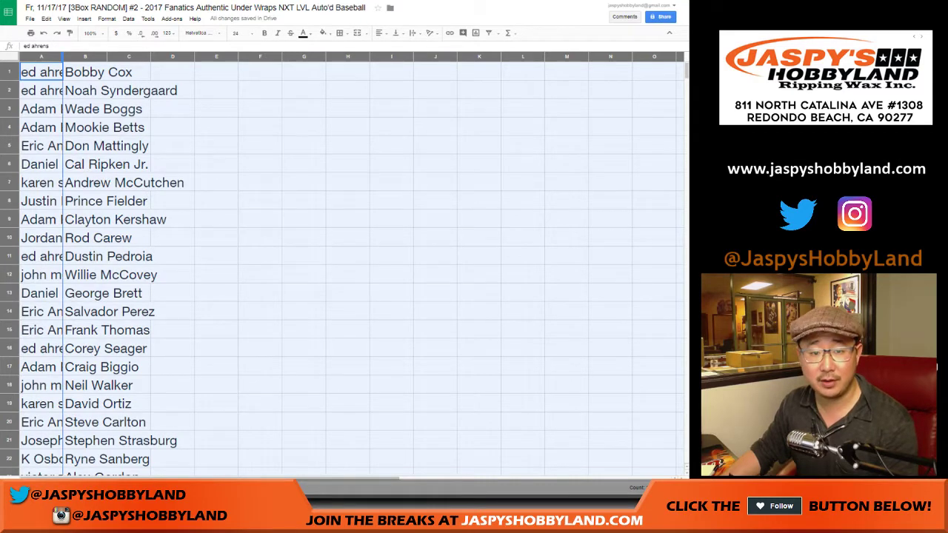
double_click(63, 56)
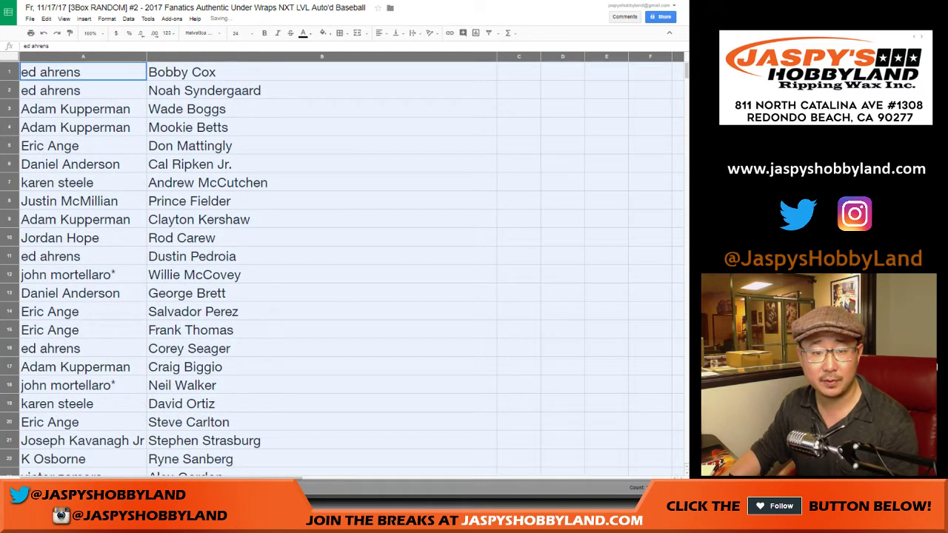
Step: Review the unsorted participant and player pairings in columns A and B, selecting rows 1–21 and rows 22–40 as blocks
click(70, 71)
drag(70, 71, 222, 440)
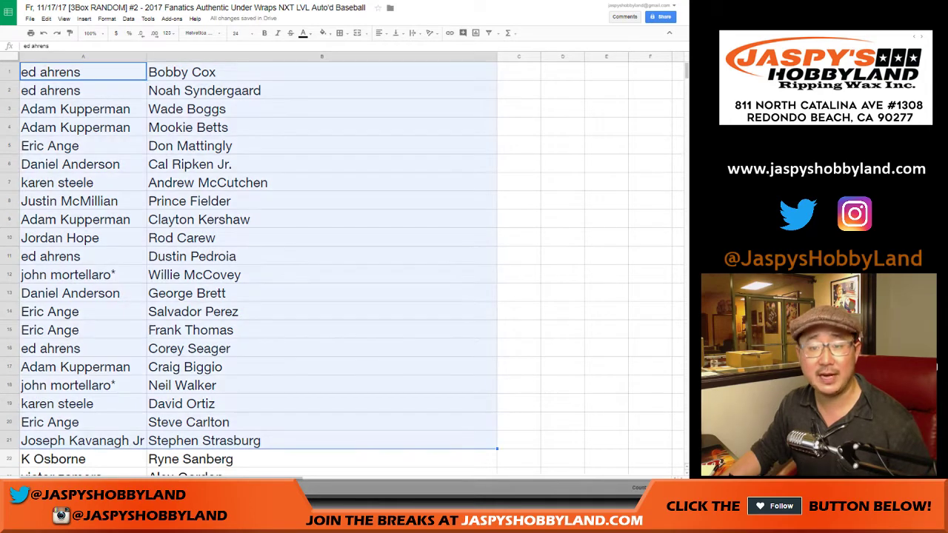
scroll(249, 271, down, 5)
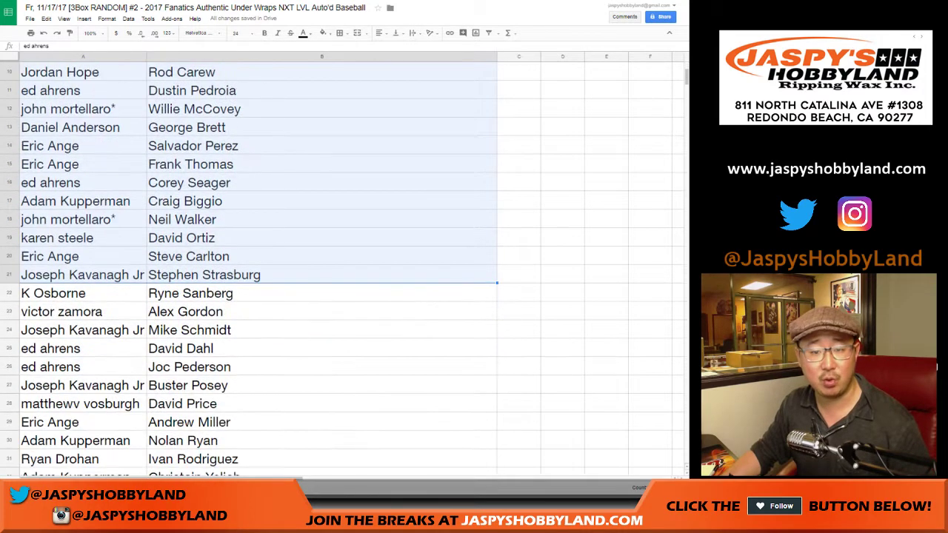
scroll(249, 272, up, 1)
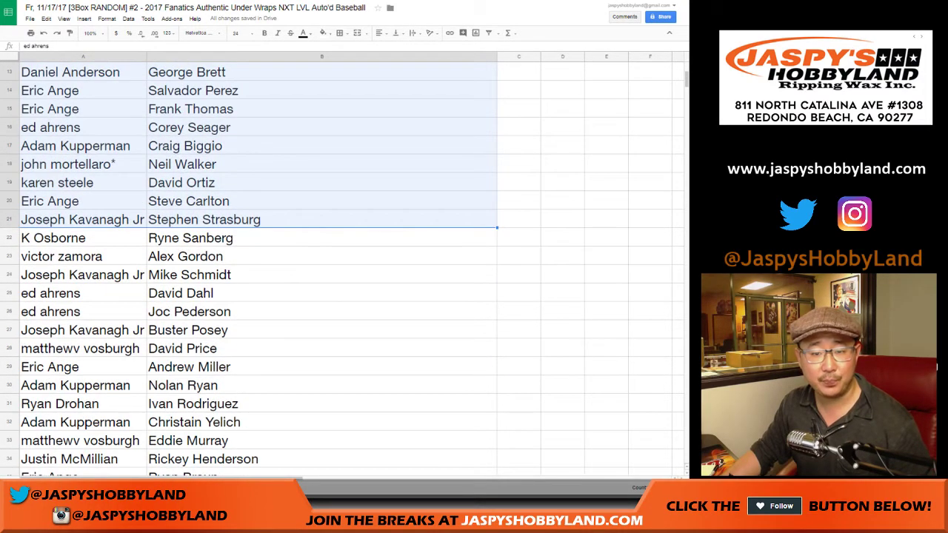
click(83, 237)
scroll(83, 238, down, 2)
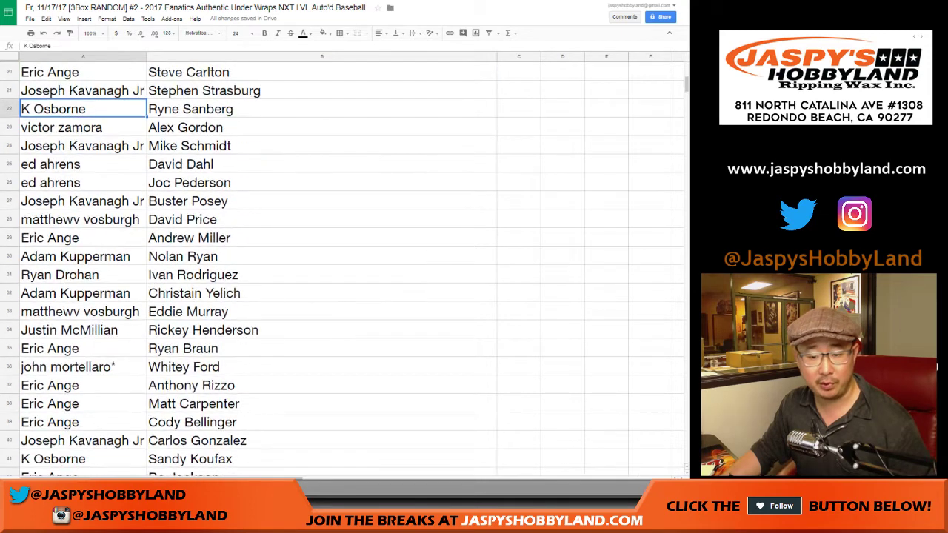
shift+click(249, 441)
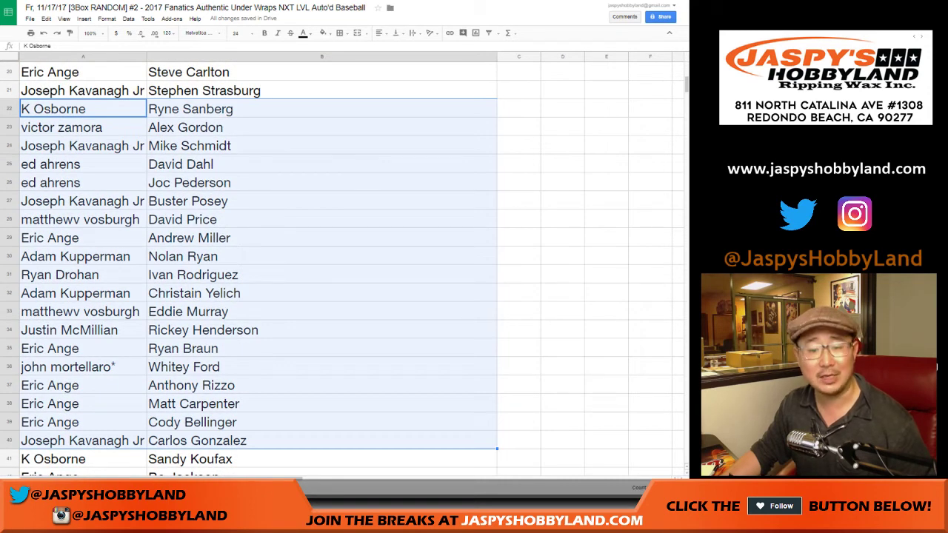
Step: Review the remaining unsorted pairings block by block, selecting rows 41–57, 58–74 and 75–80 of columns A and B
scroll(249, 272, down, 5)
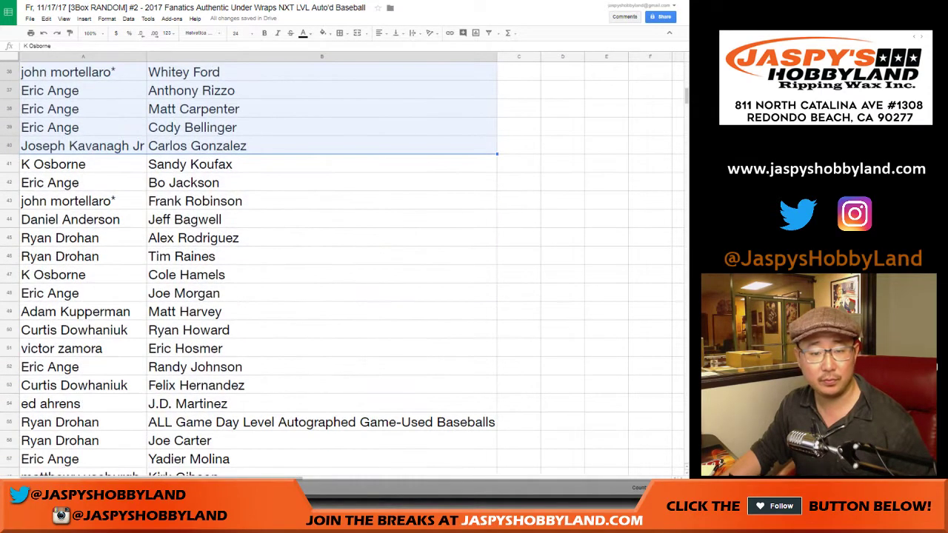
click(83, 164)
shift+click(249, 459)
scroll(250, 459, down, 1)
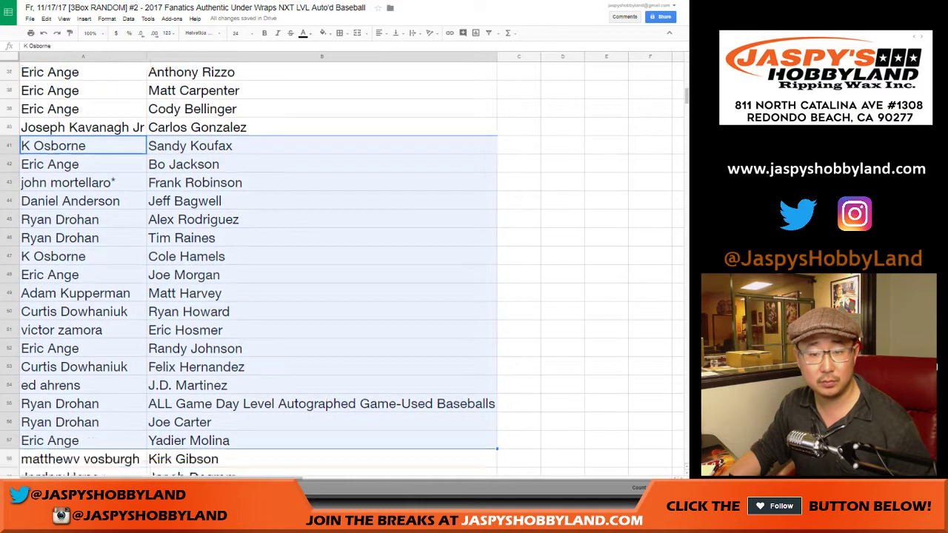
scroll(250, 272, down, 5)
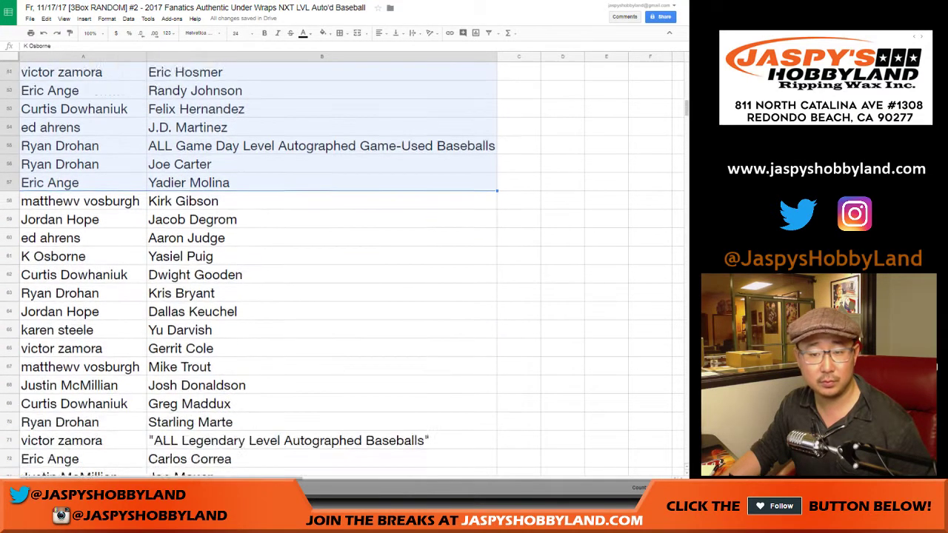
click(83, 145)
shift+click(250, 441)
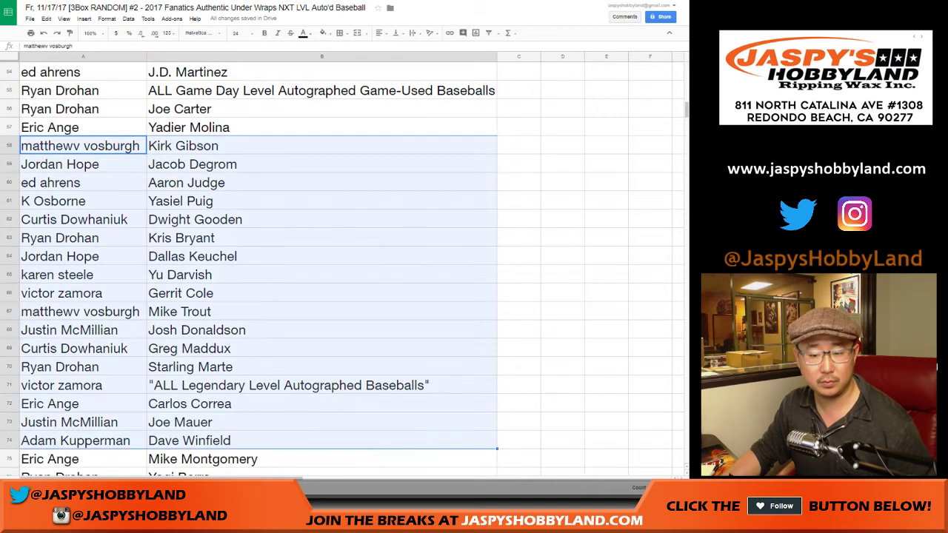
scroll(250, 272, down, 1)
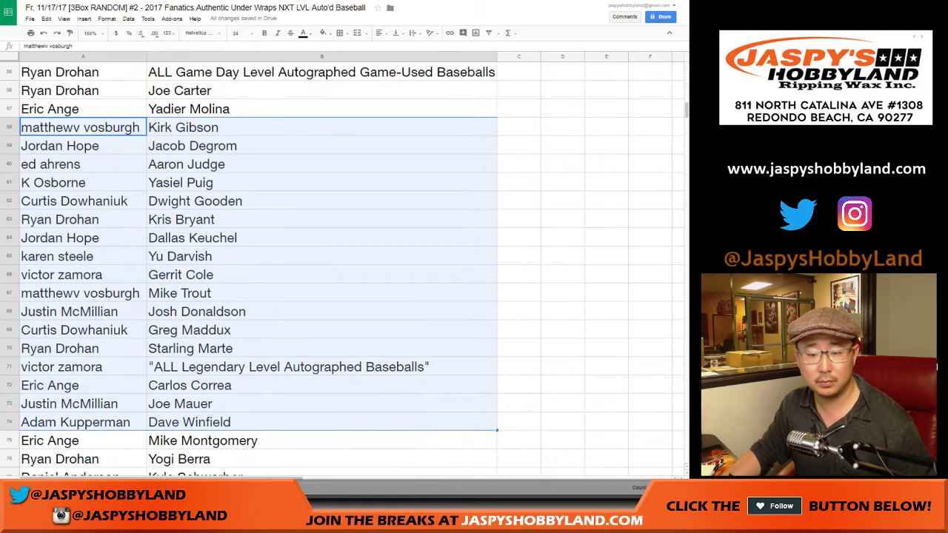
scroll(249, 272, down, 5)
drag(83, 146, 250, 238)
click(9, 237)
click(52, 220)
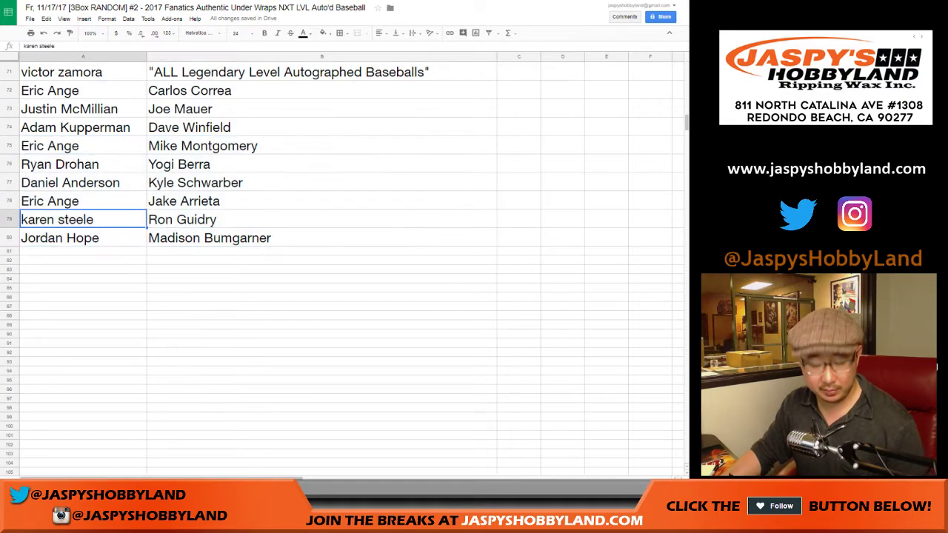
Step: Sort the whole sheet by column A from A to Z so each participant's players are grouped together
scroll(52, 220, up, 7)
scroll(340, 266, up, 15)
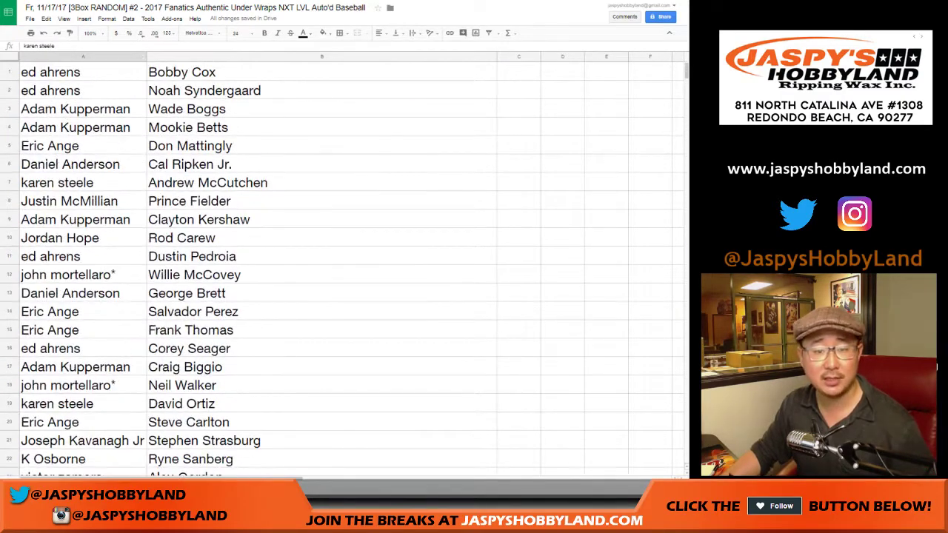
click(83, 56)
click(128, 19)
click(169, 34)
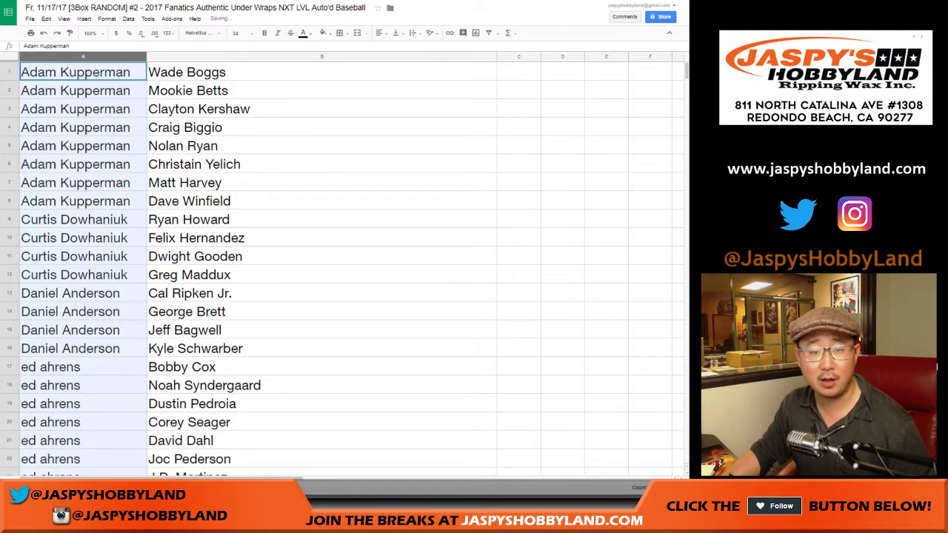
scroll(340, 266, down, 13)
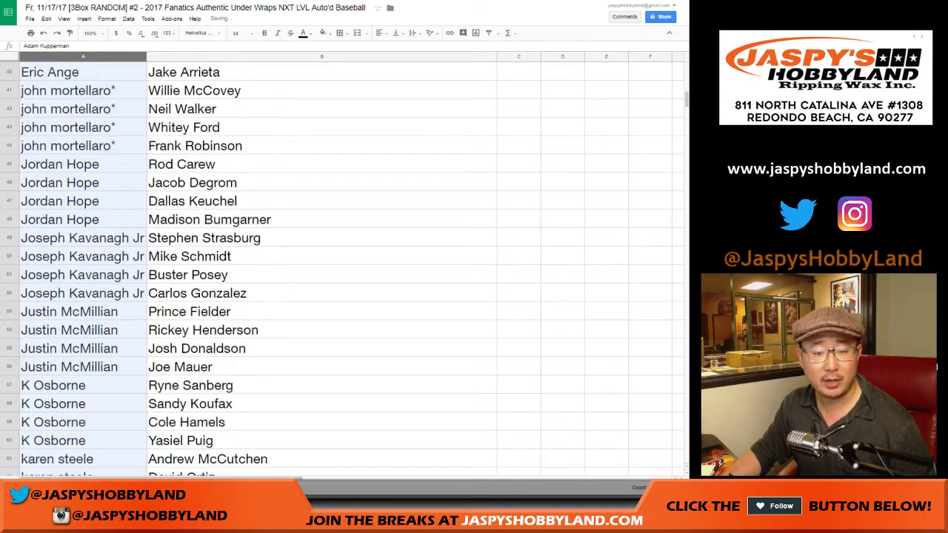
click(9, 219)
scroll(341, 266, up, 13)
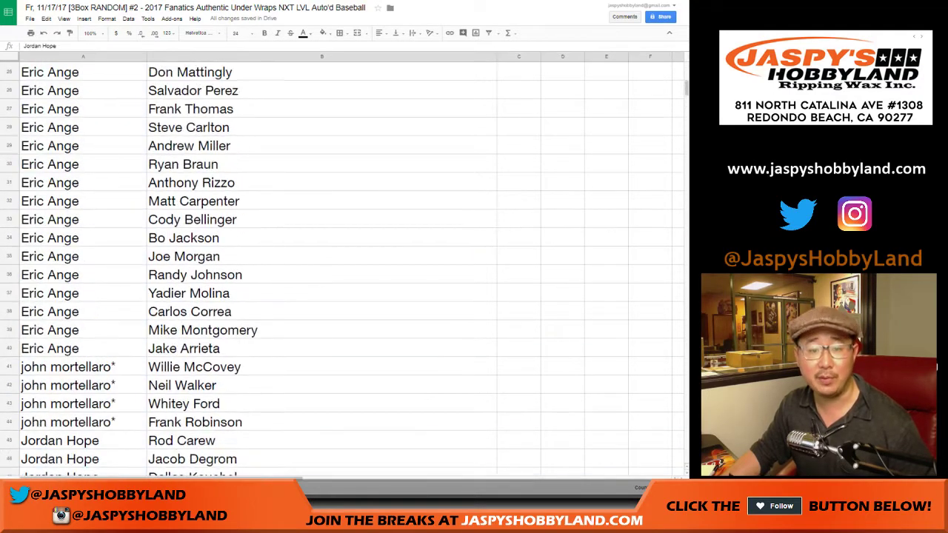
Step: Review the sorted pairings one participant at a time, selecting rows 1–8, 9–12, 13–16 and 17–24 of columns A and B
click(83, 72)
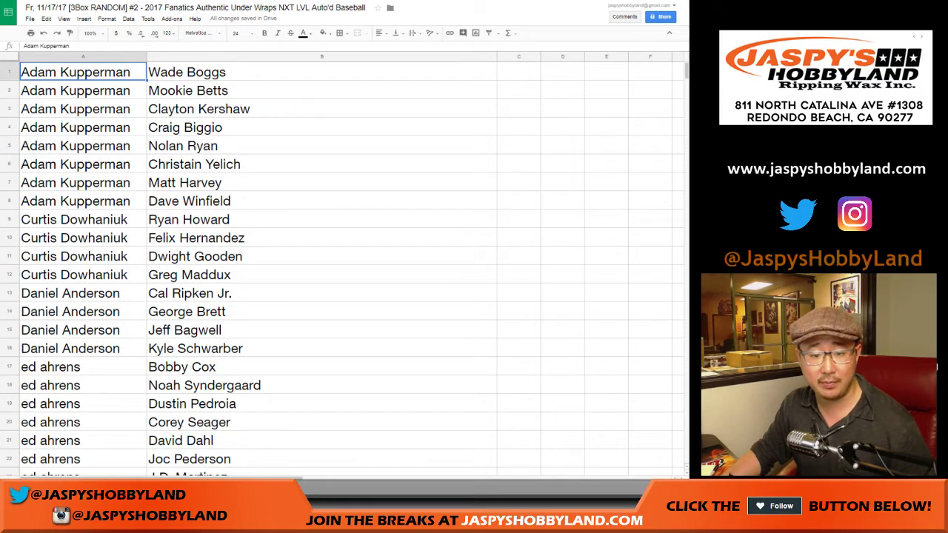
drag(83, 72, 193, 200)
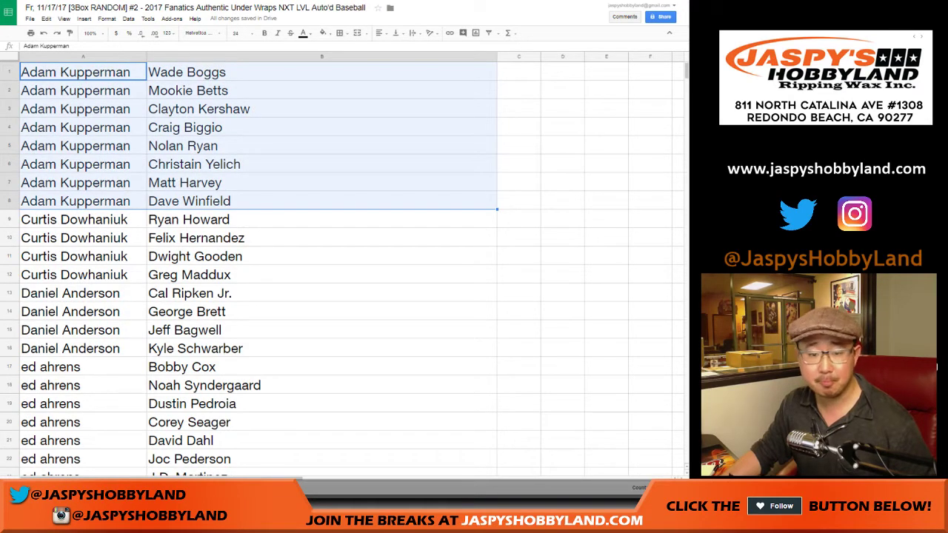
click(83, 220)
drag(83, 220, 192, 274)
scroll(193, 275, down, 2)
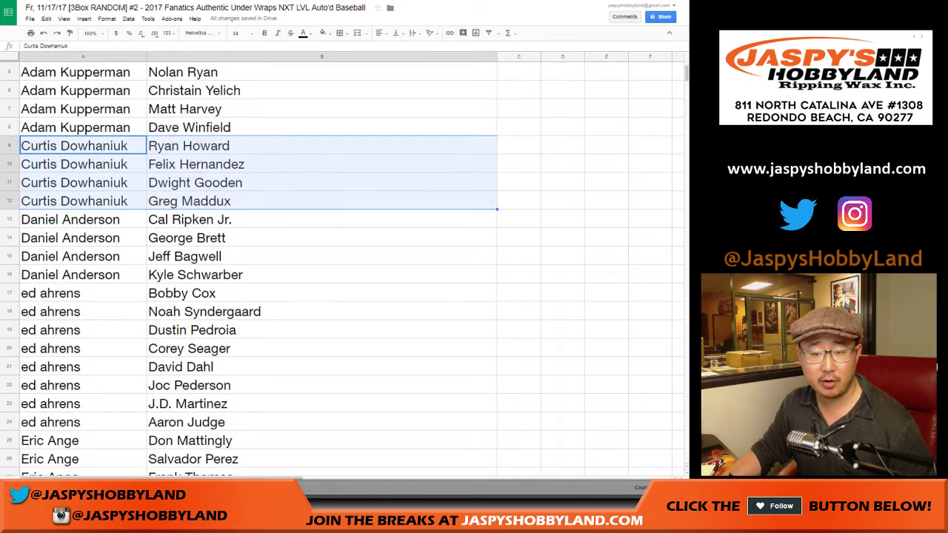
click(71, 219)
shift+click(195, 275)
scroll(195, 274, down, 2)
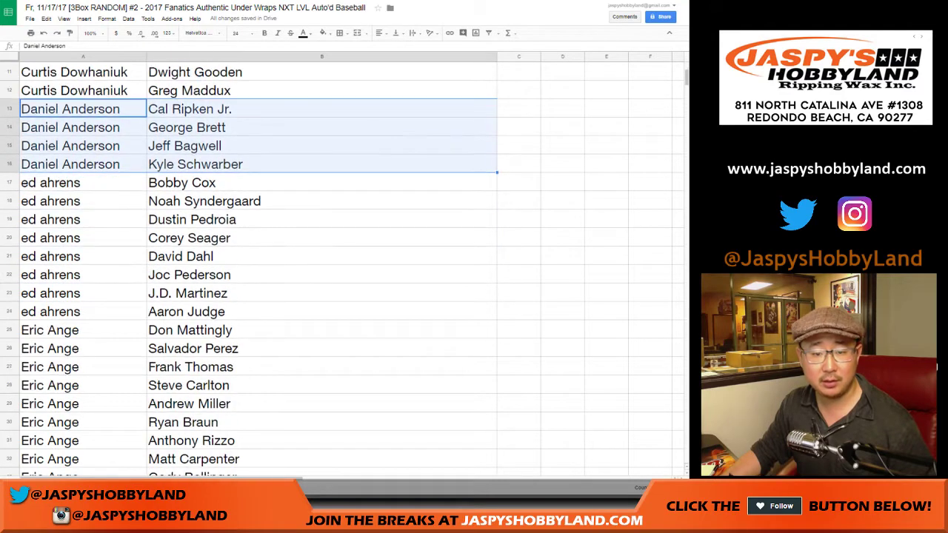
click(50, 182)
shift+click(186, 311)
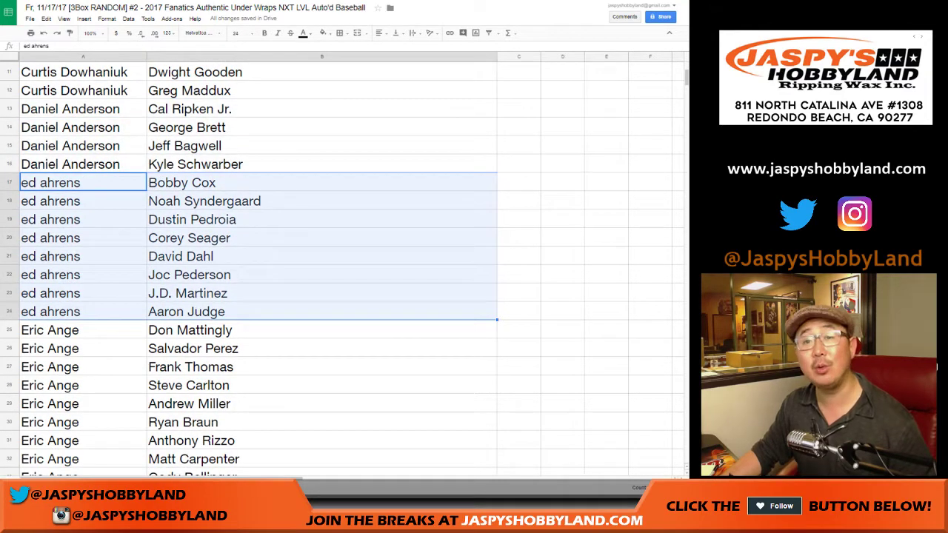
scroll(186, 312, down, 1)
scroll(186, 312, down, 1)
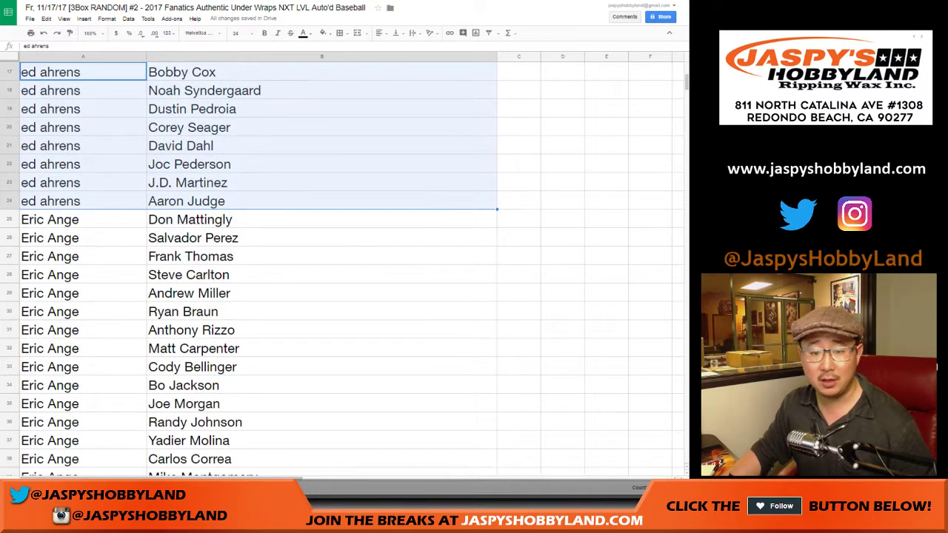
Step: Examine the next three participants' assigned players, selecting rows 25–40, 41–44 and 45–48 of columns A and B
click(70, 220)
scroll(248, 267, down, 1)
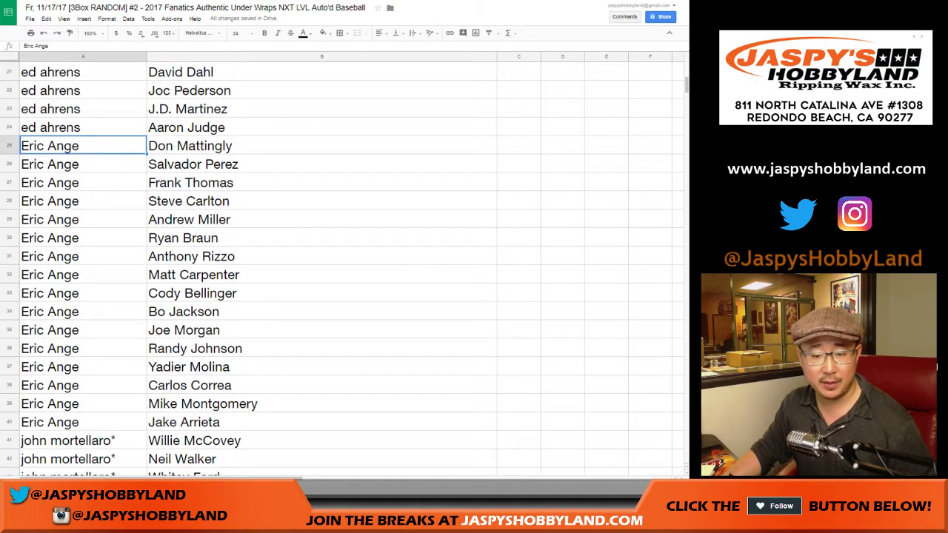
shift+click(186, 422)
scroll(186, 422, down, 4)
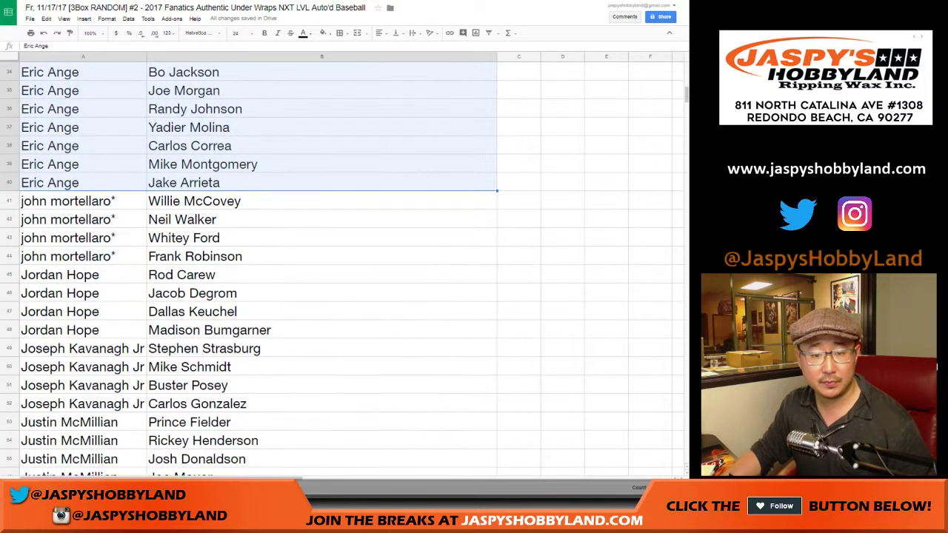
click(70, 201)
shift+click(189, 257)
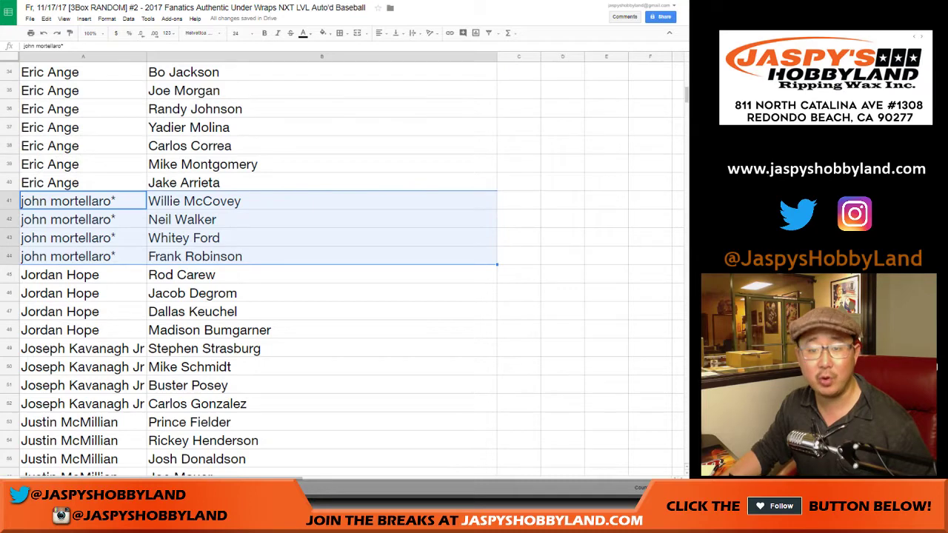
scroll(247, 267, down, 1)
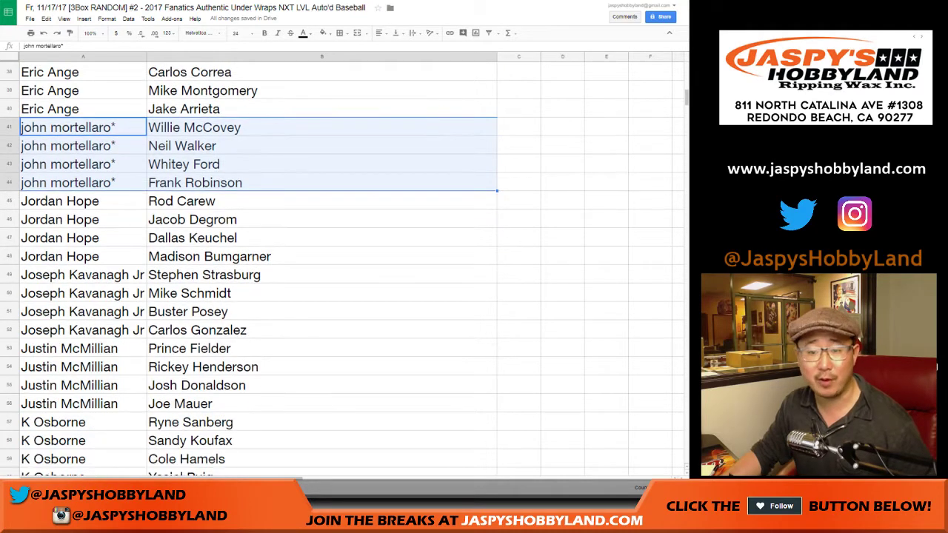
scroll(248, 266, down, 1)
click(70, 182)
shift+click(193, 237)
scroll(193, 237, down, 1)
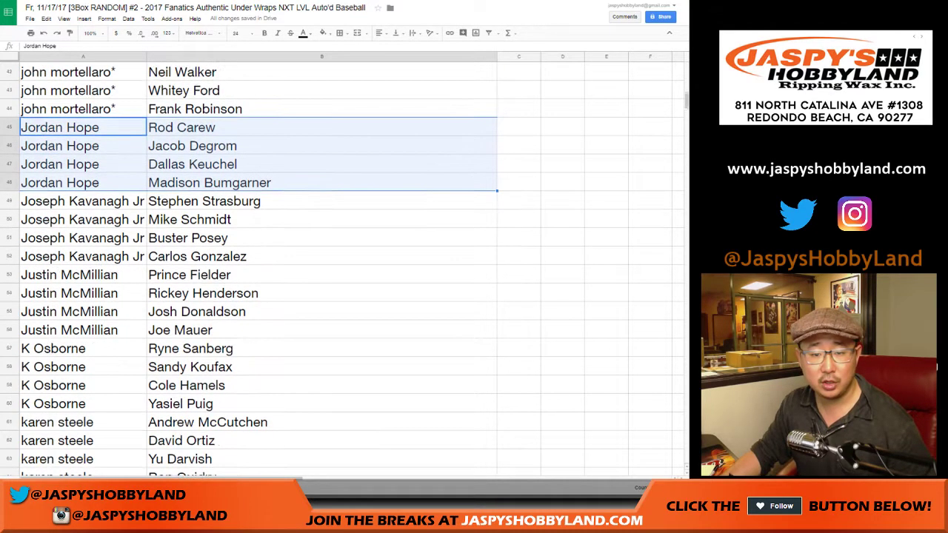
Step: Go through the next four participants' players, selecting rows 49–52, 53–56, 57–60 and 61–64 of columns A and B
click(59, 182)
shift+click(209, 238)
scroll(248, 266, down, 1)
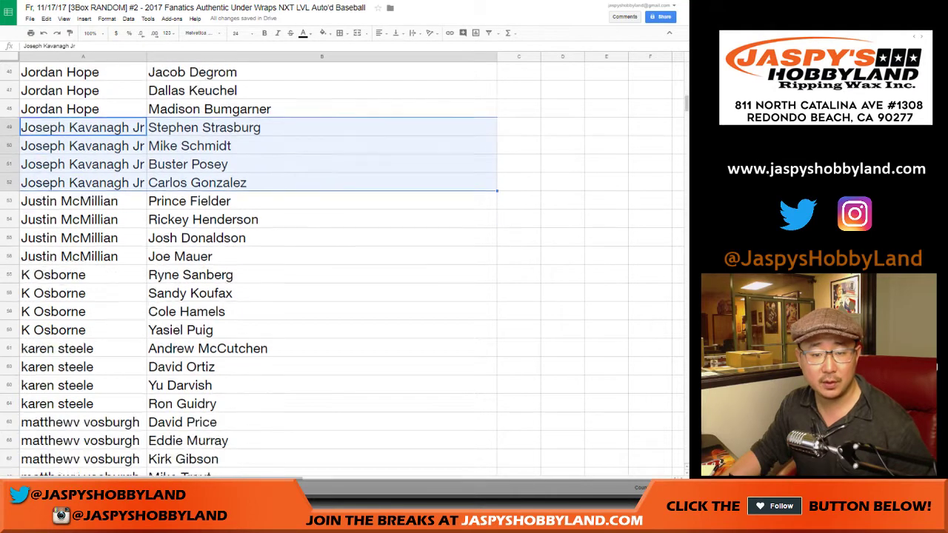
scroll(248, 266, down, 1)
drag(70, 183, 199, 238)
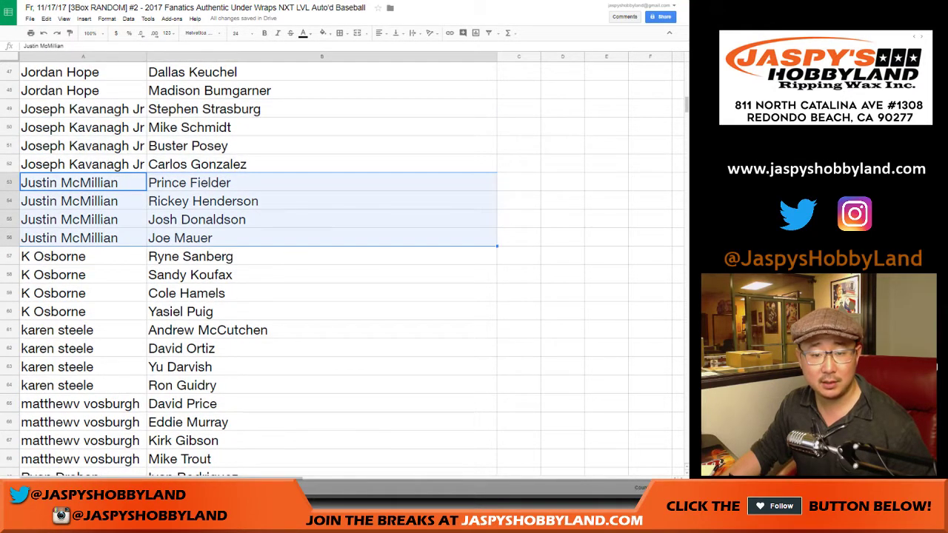
scroll(248, 245, down, 1)
drag(71, 183, 200, 238)
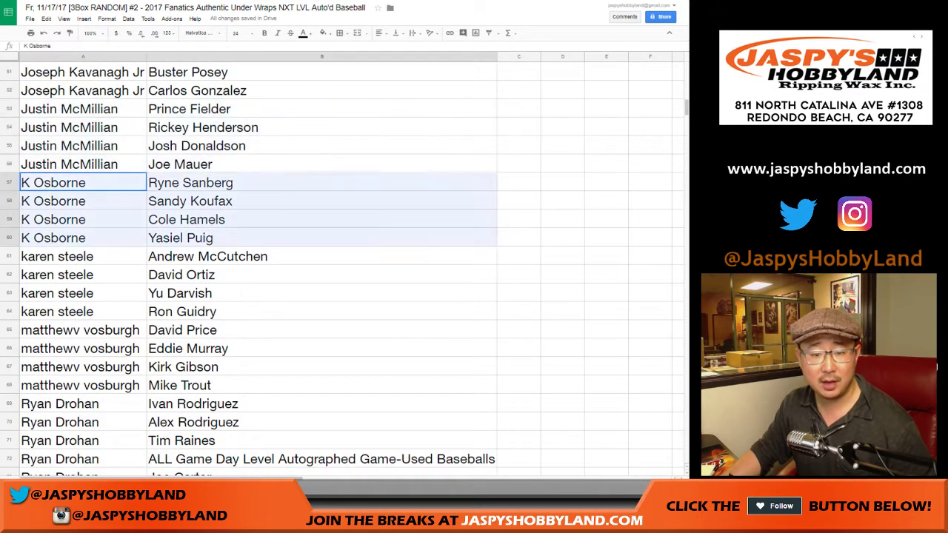
drag(71, 257, 71, 257)
shift+click(210, 311)
scroll(248, 266, down, 2)
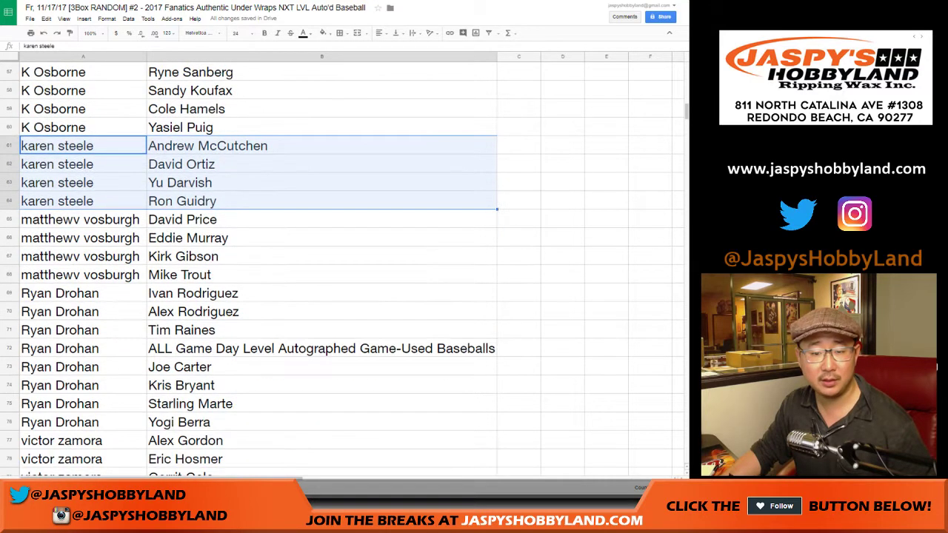
Step: Review the last three participants' players in rows 65–68, 69–76 and 77–80, and single out the two "ALL" level rows, 72 and 80
click(60, 219)
shift+click(210, 275)
scroll(248, 266, down, 2)
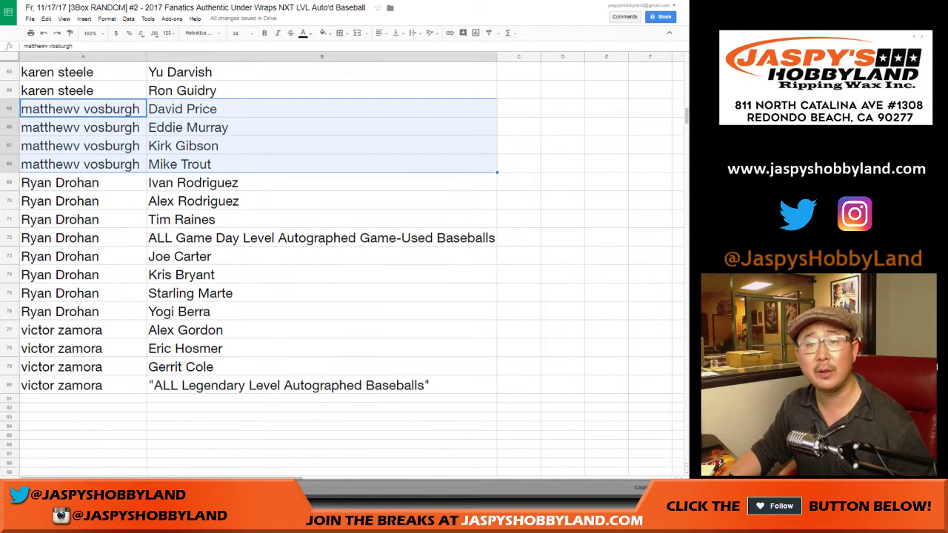
click(70, 183)
shift+click(209, 312)
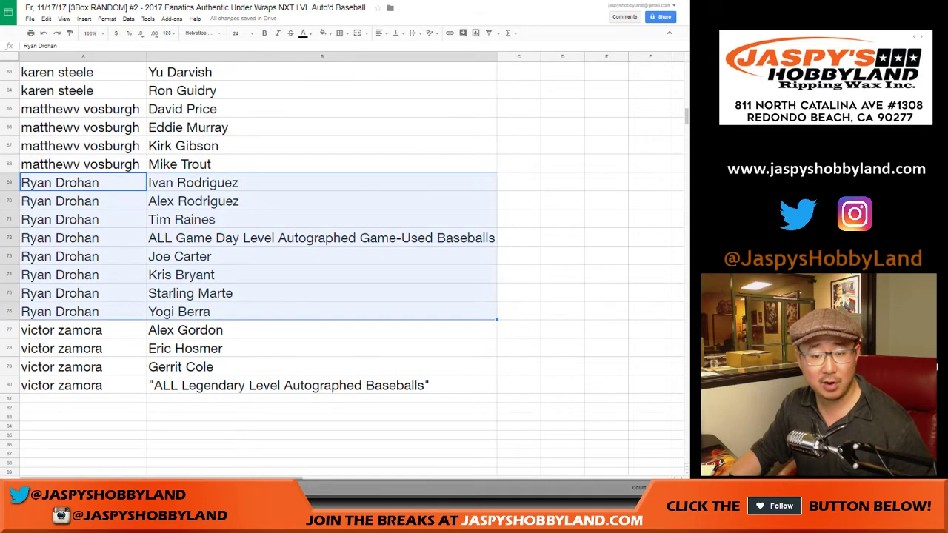
scroll(248, 266, down, 1)
click(70, 257)
shift+click(210, 312)
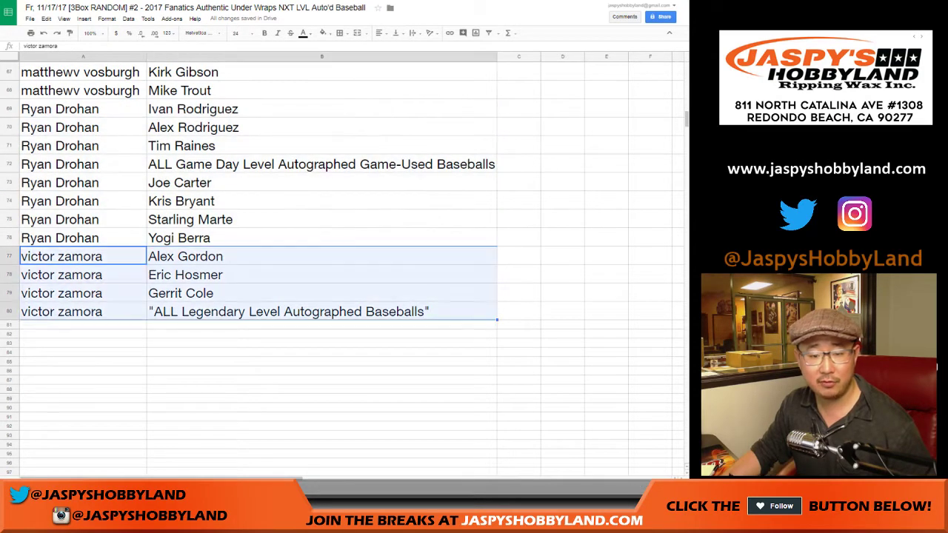
click(10, 165)
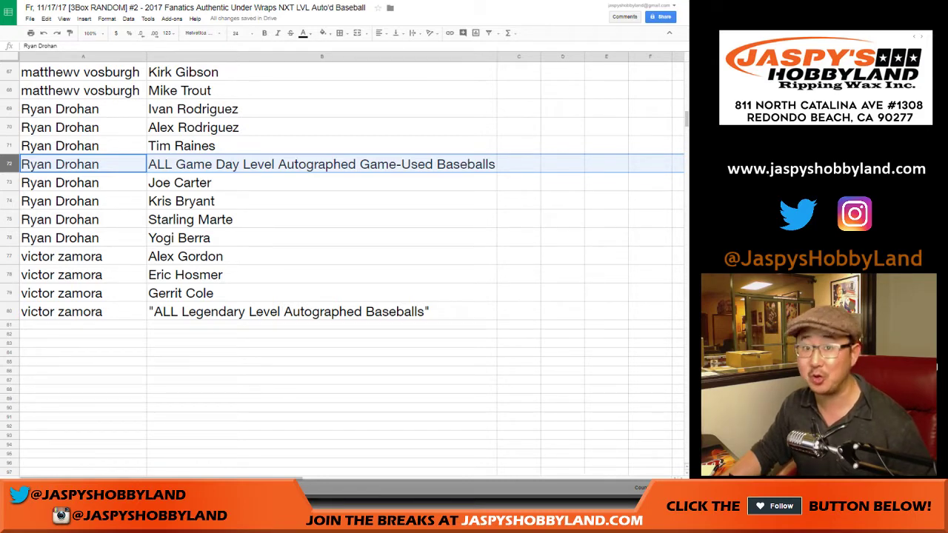
click(9, 312)
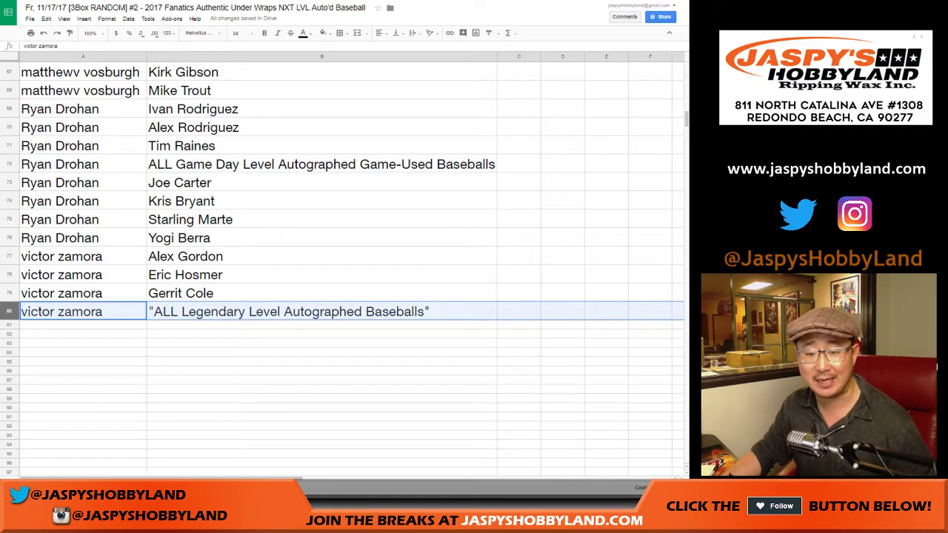
Step: Look over the whole sorted list once more and select rows 69–76 of columns A and B
click(322, 238)
scroll(321, 237, up, 14)
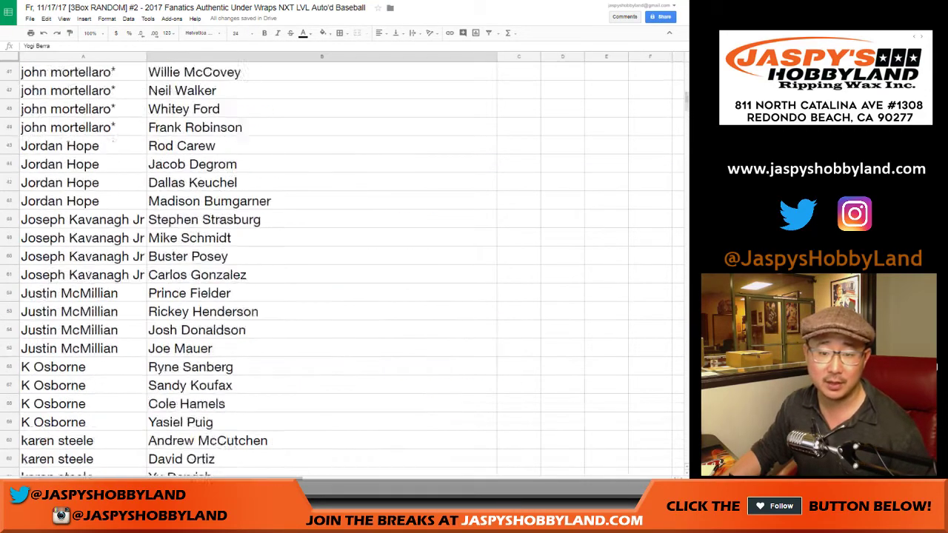
scroll(341, 266, up, 9)
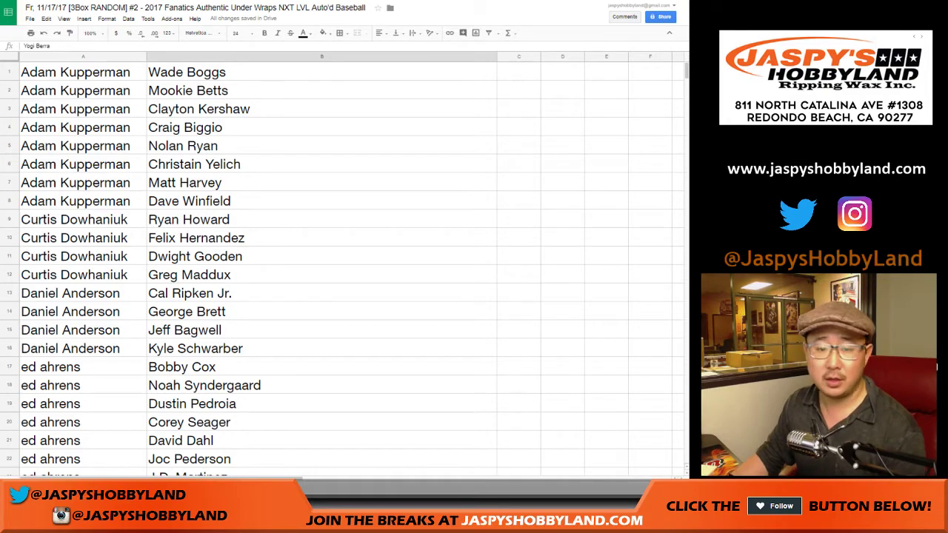
scroll(344, 266, down, 15)
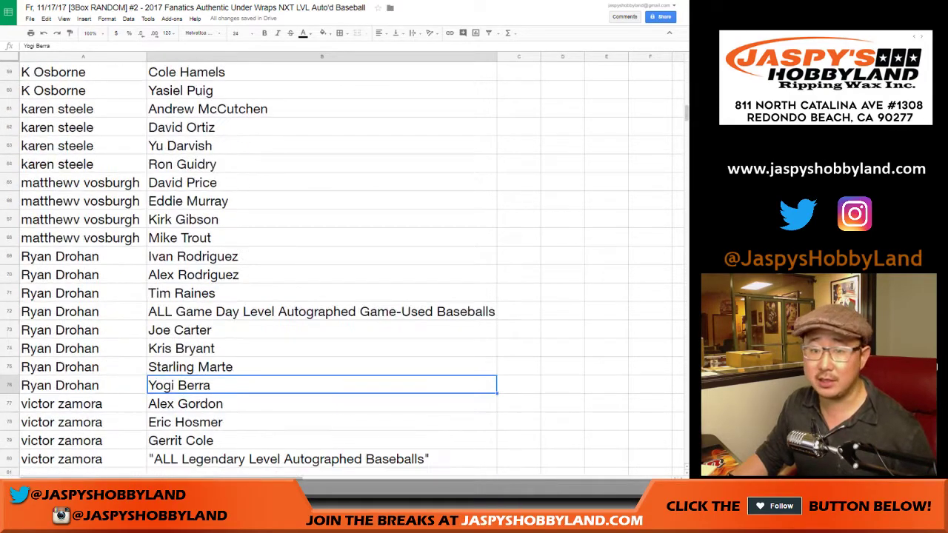
scroll(344, 266, down, 3)
drag(83, 91, 322, 219)
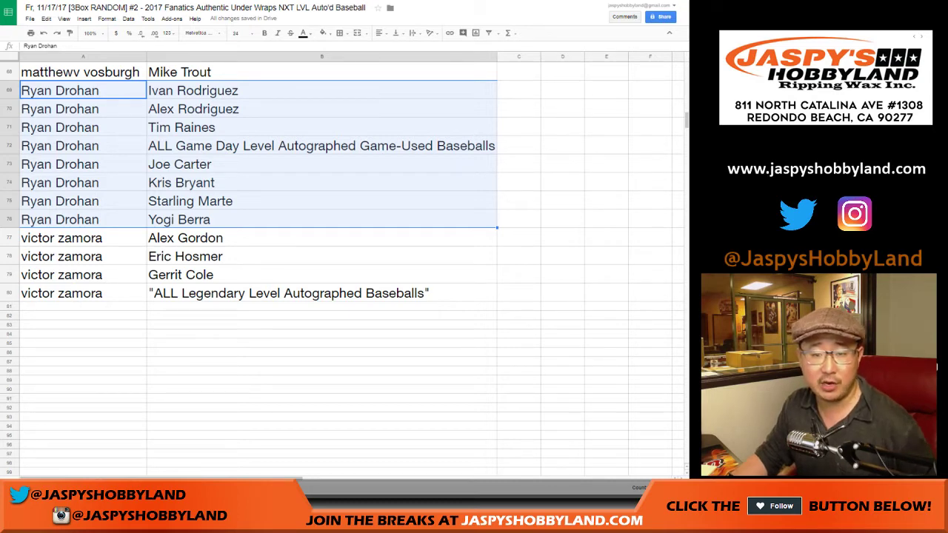
Step: Add row 48, the Madison Bumgarner pairing, to the selection and compare it with the players in rows 69–76
scroll(340, 267, up, 8)
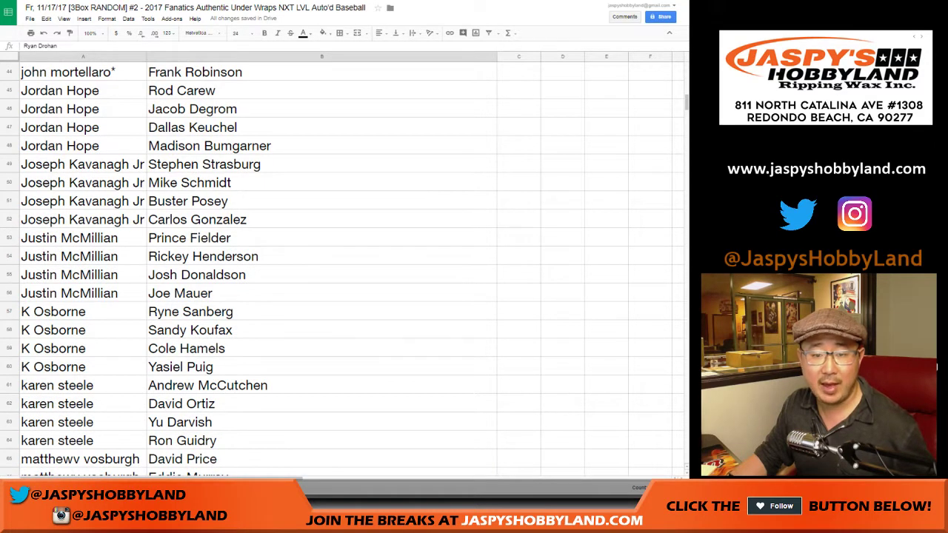
ctrl+click(8, 146)
scroll(340, 266, down, 4)
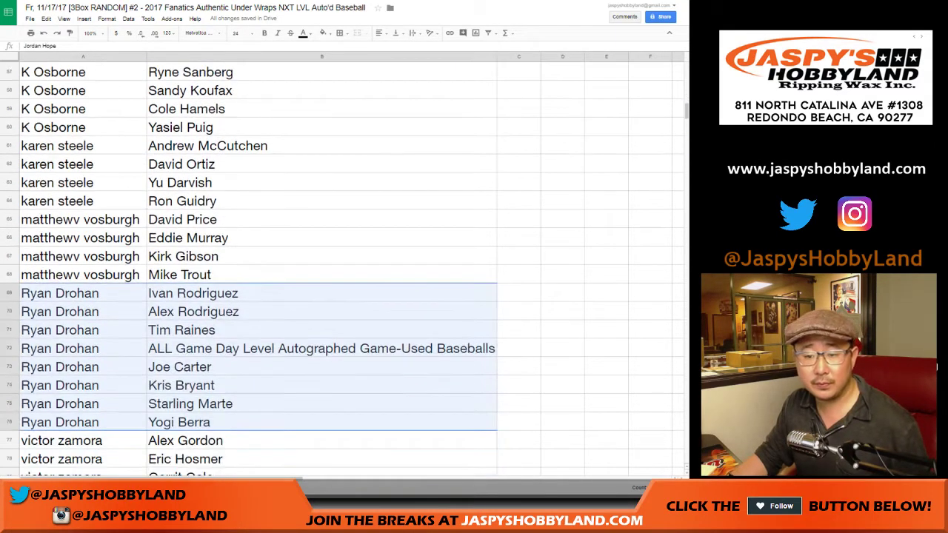
scroll(340, 267, down, 1)
scroll(341, 266, up, 5)
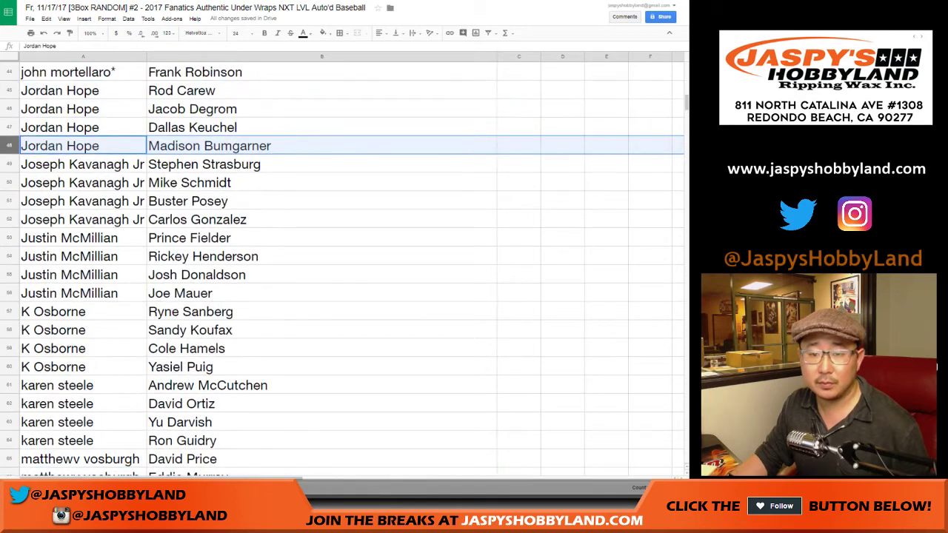
scroll(341, 266, down, 4)
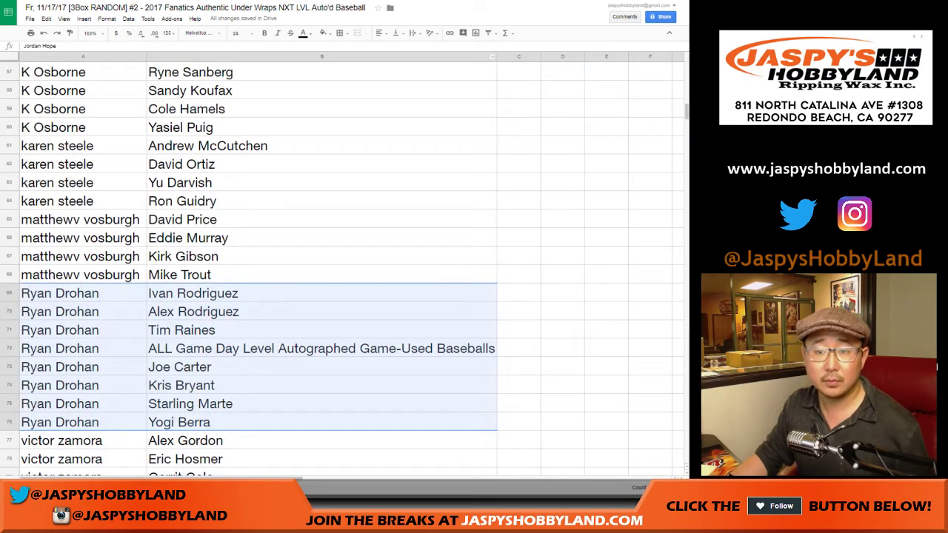
Step: Reduce the font size of the entire sheet, first to 18 and finally to 14
key(ctrl+a)
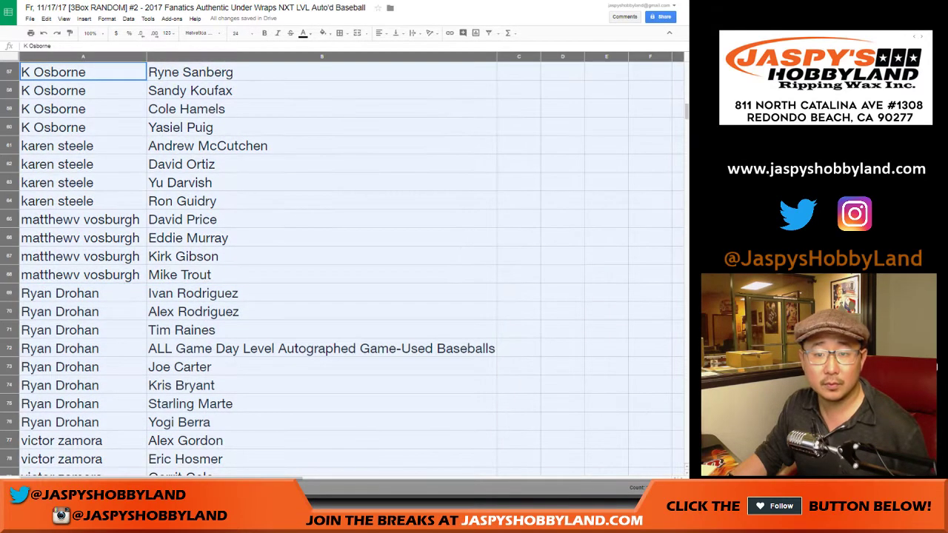
click(241, 33)
click(241, 141)
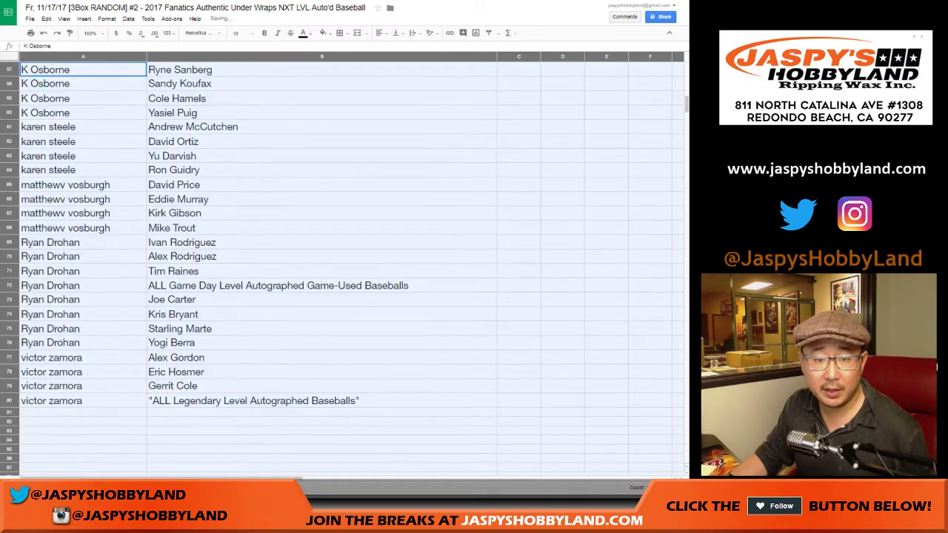
scroll(341, 267, up, 2)
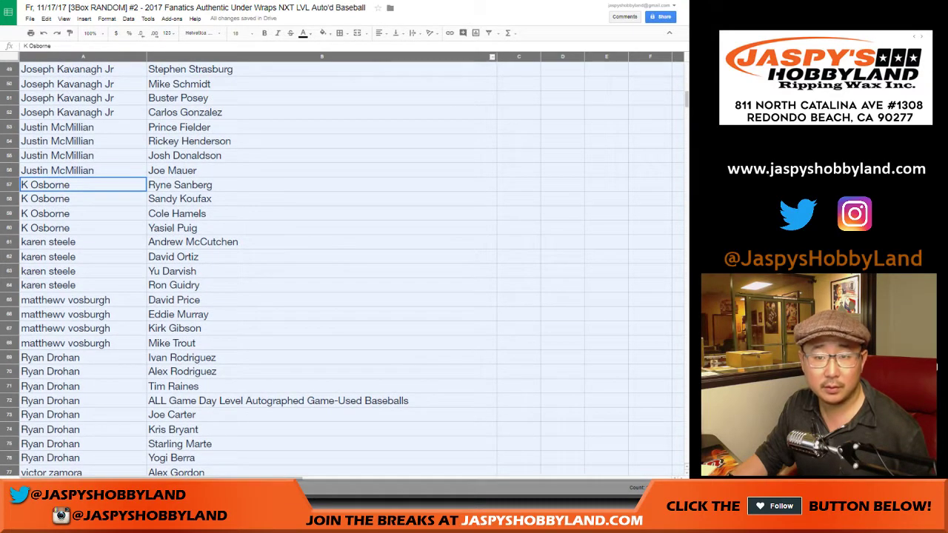
click(236, 32)
click(244, 130)
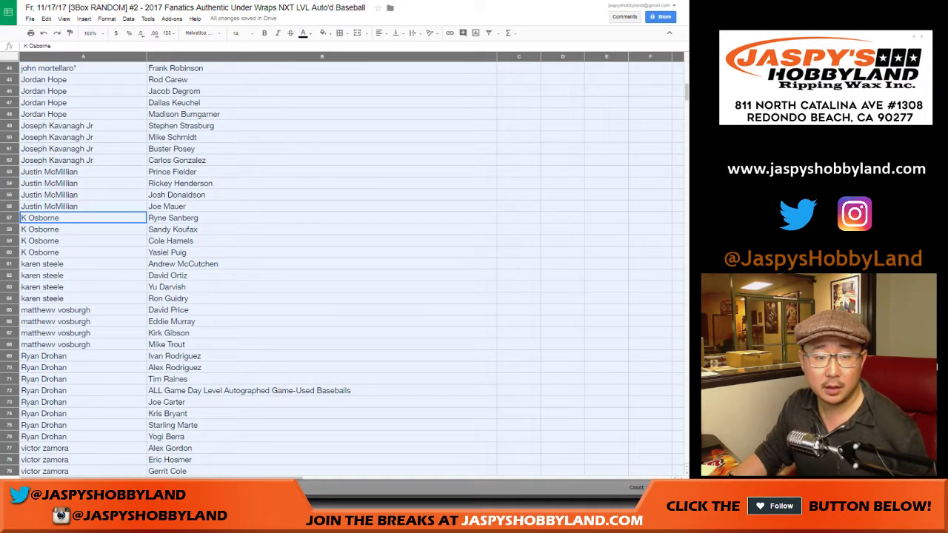
Step: Select row 48 together with the eight rows 69–76 to compare the two participants' players
click(9, 114)
ctrl+click(9, 356)
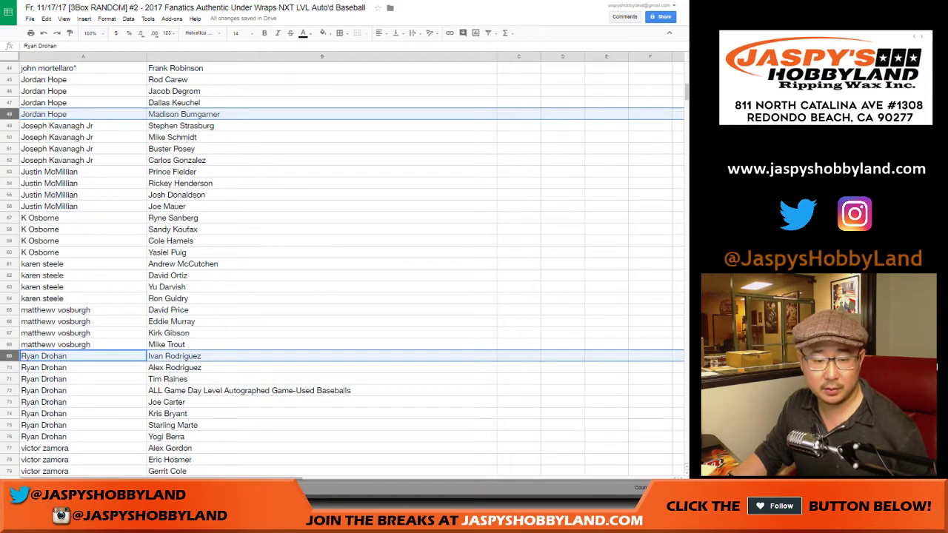
ctrl+click(9, 367)
ctrl+click(8, 379)
ctrl+click(9, 390)
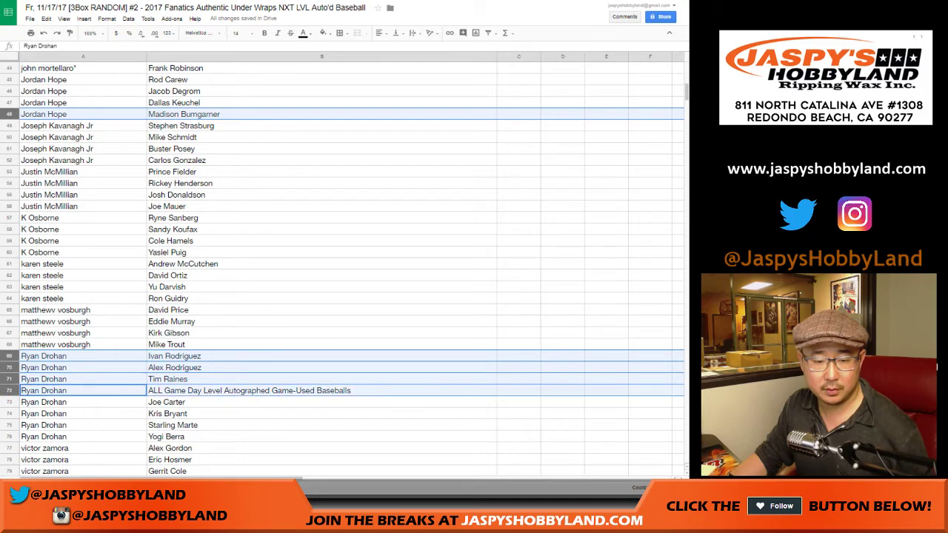
ctrl+click(9, 402)
ctrl+click(9, 413)
ctrl+click(9, 425)
ctrl+click(9, 436)
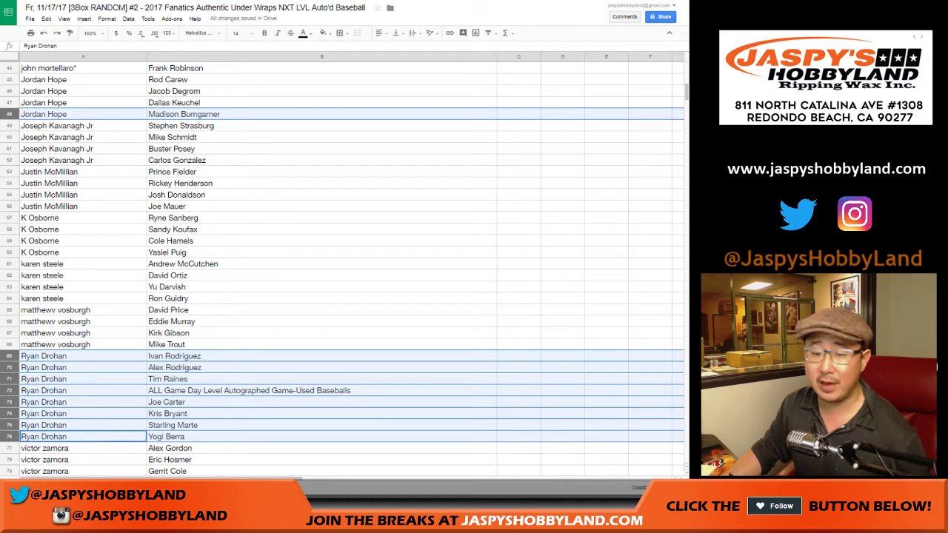
Step: Narrow the selection to the Yogi Berra row 76 and the Madison Bumgarner row 48
click(83, 425)
click(8, 437)
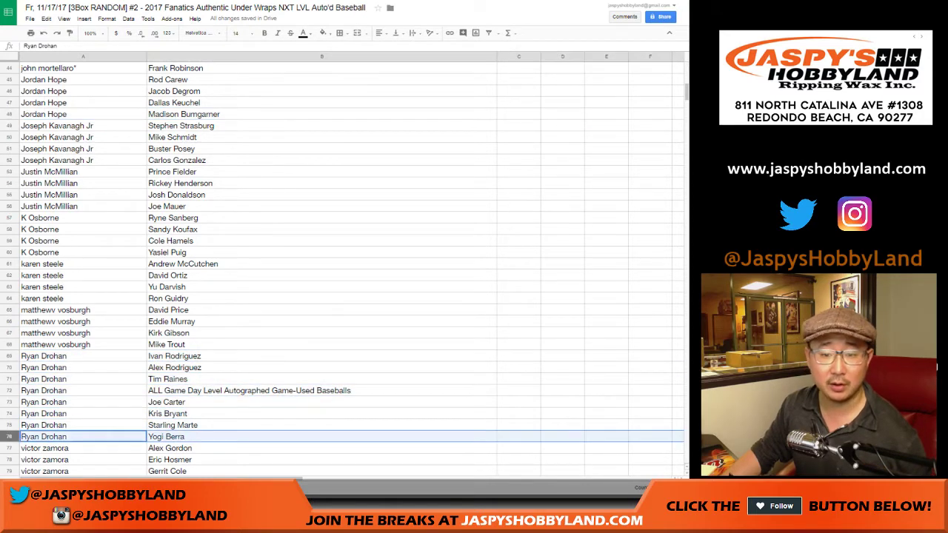
ctrl+click(9, 114)
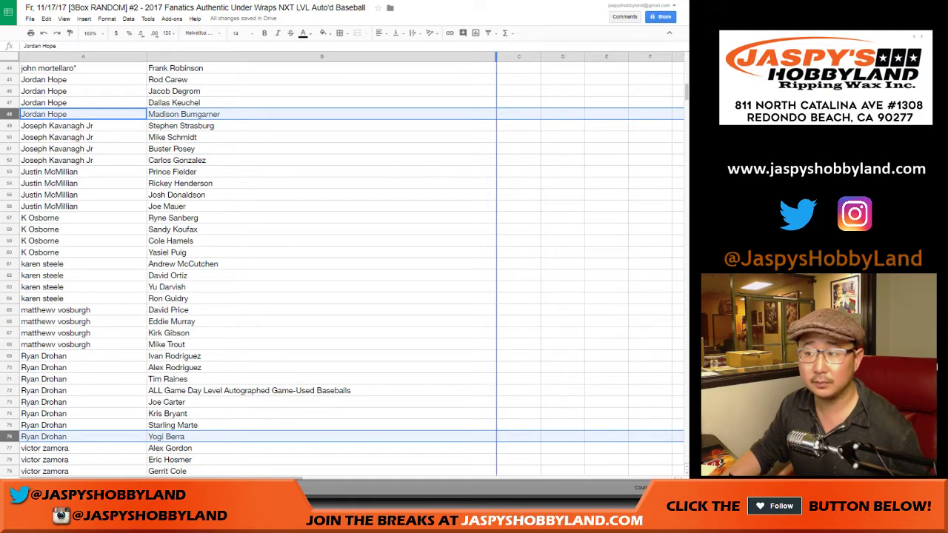
Step: Fit the width of column B to its contents and select the empty cell C49
double_click(496, 56)
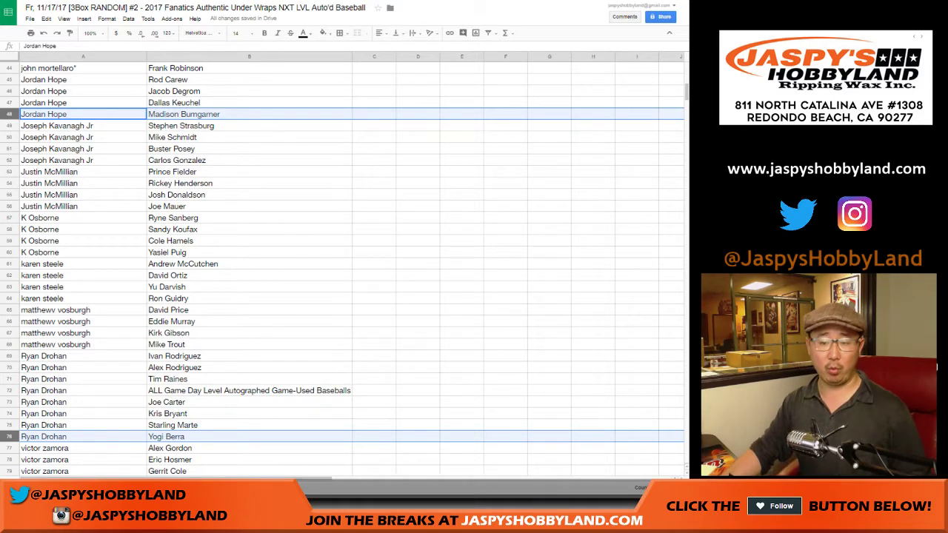
click(374, 126)
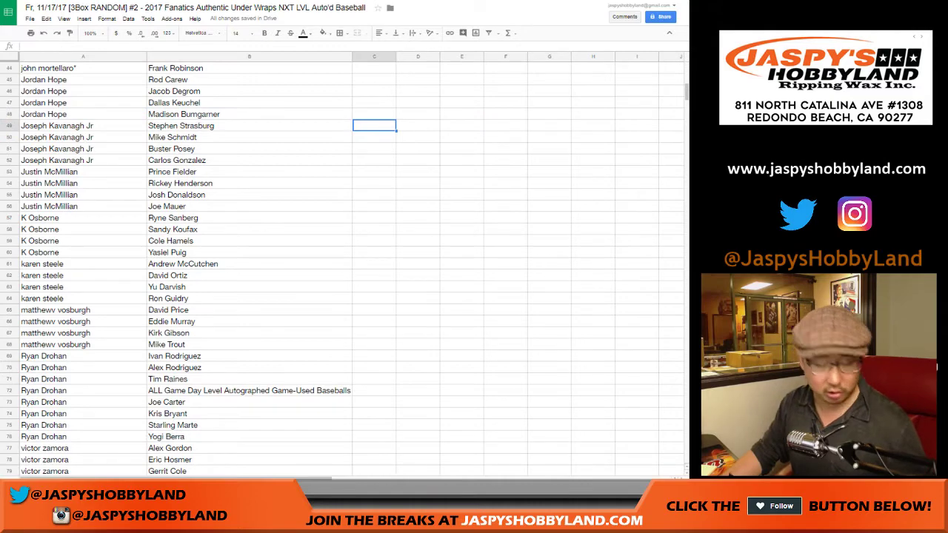